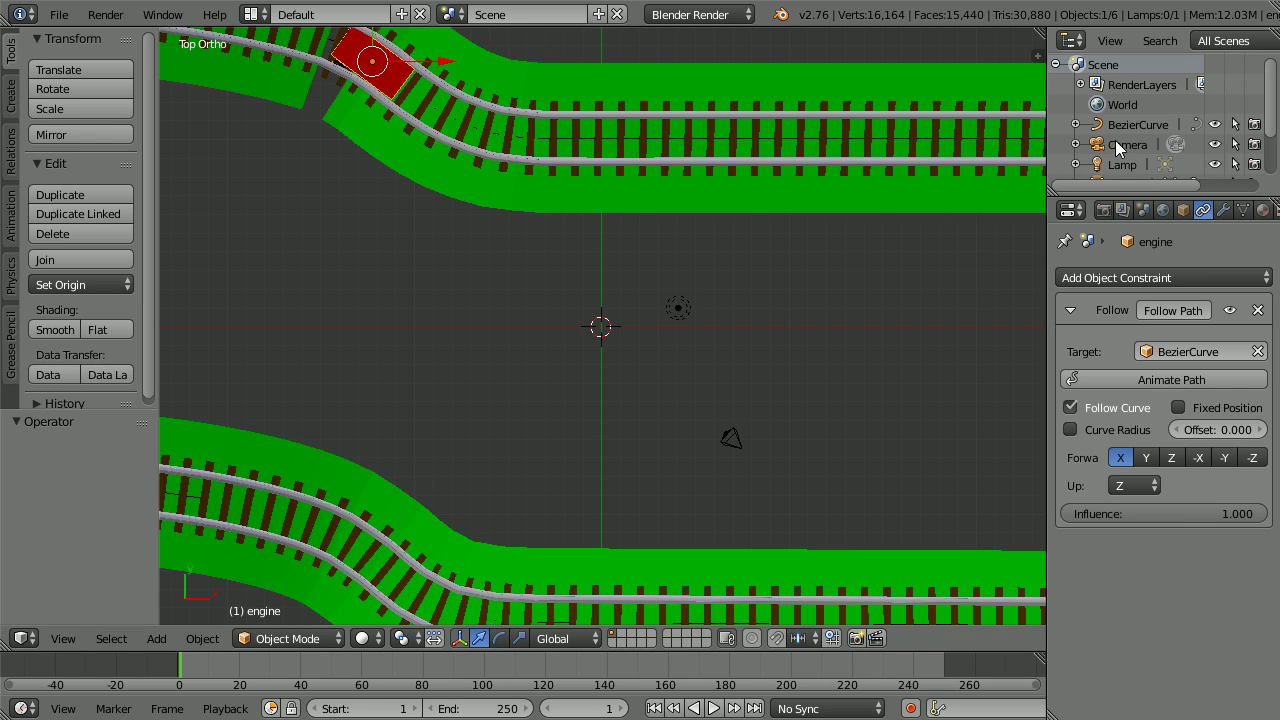
Step: Select BezierCurve, test-drag its Evaluation Time in the curve data settings, then reset it to 0
click(1149, 127)
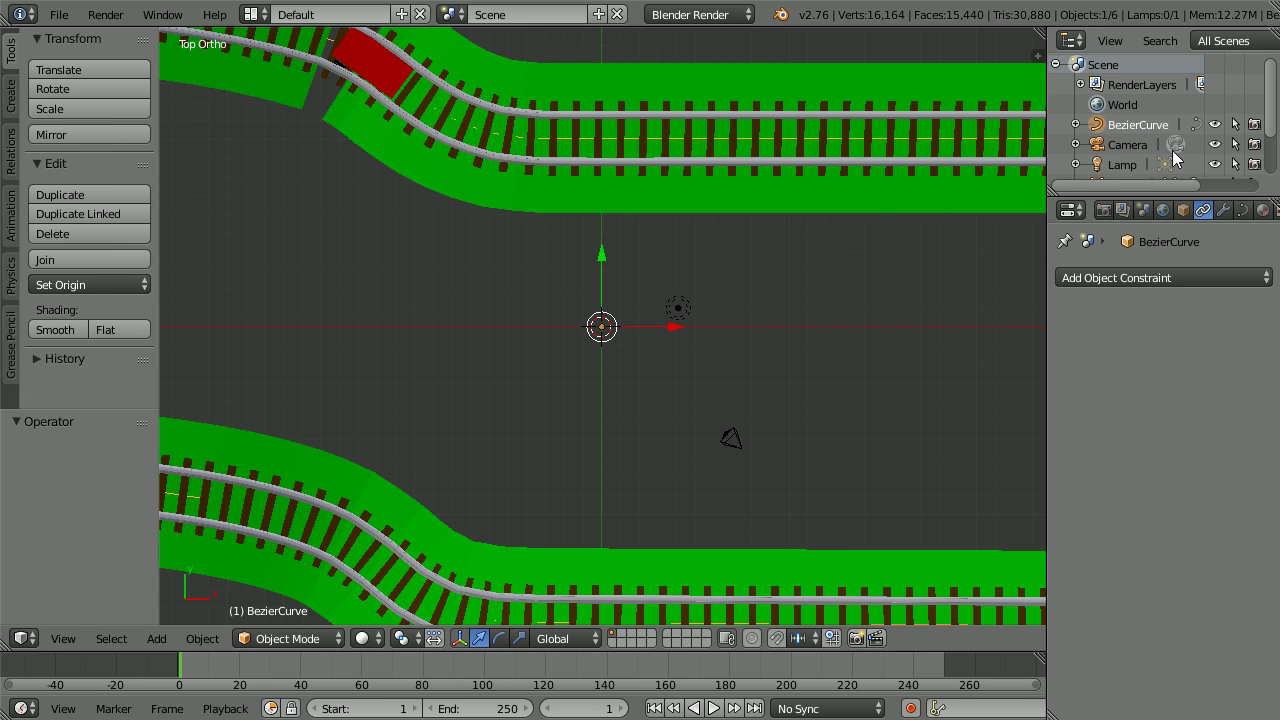
click(1243, 211)
scroll(1269, 317, down, 15)
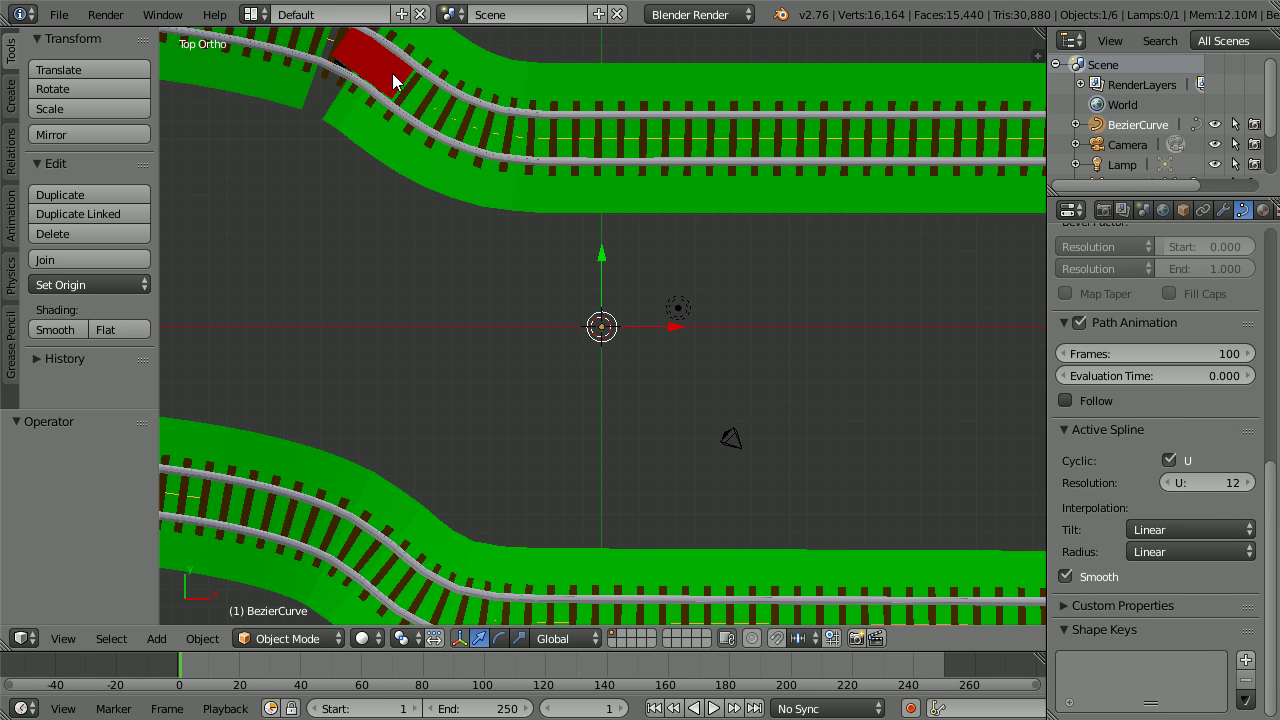
drag(1095, 373, 1231, 377)
click(1107, 372)
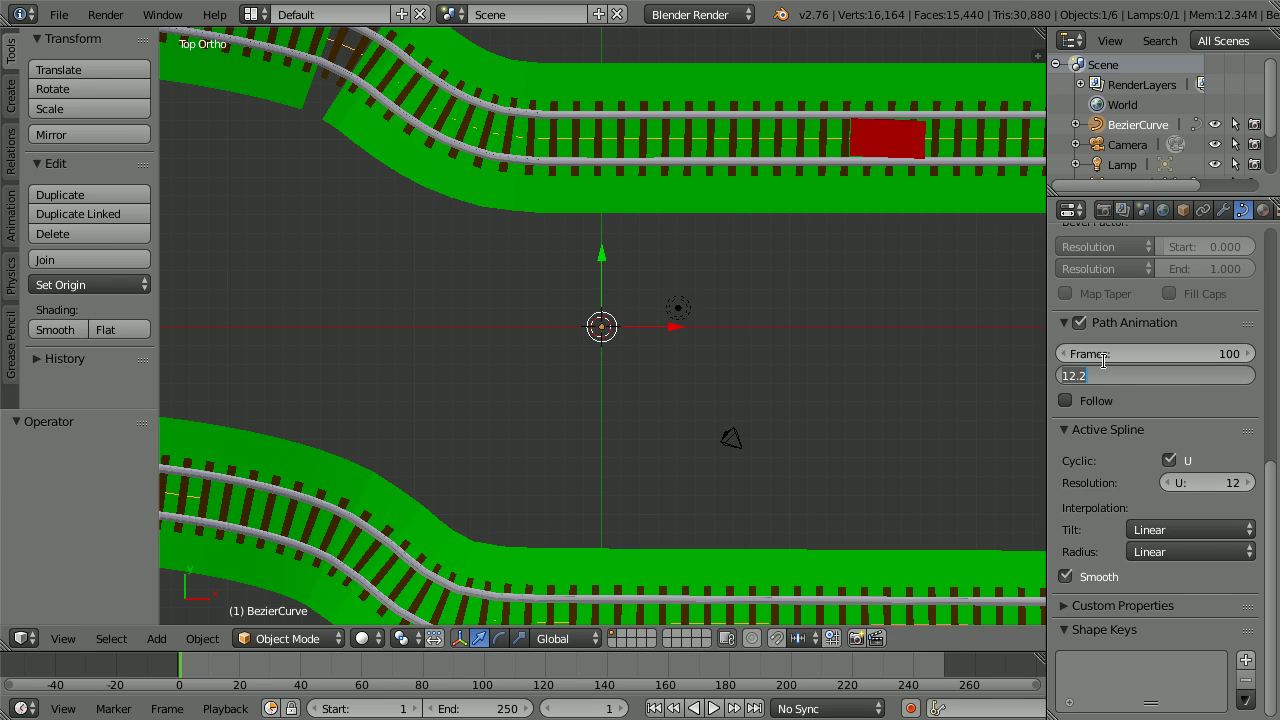
text(0)
key(Return)
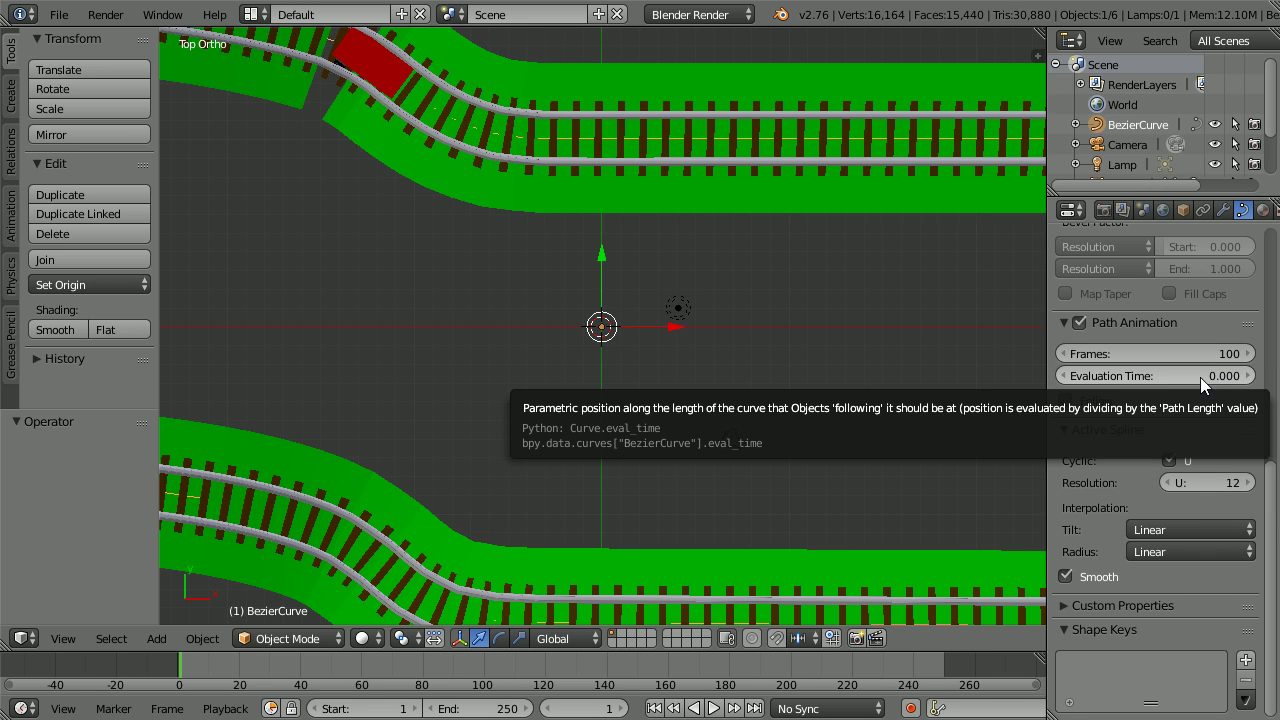
Step: Insert a keyframe on the curve's Evaluation Time of 0 at frame 1
right_click(1164, 377)
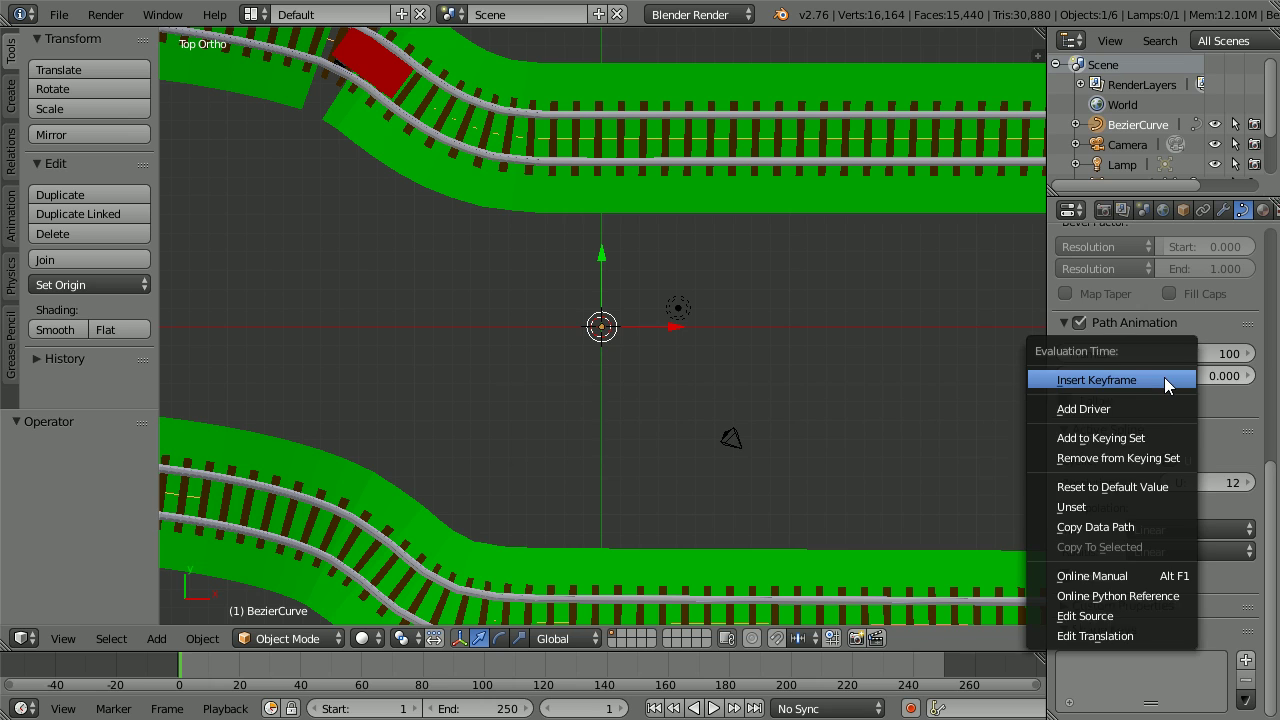
click(1164, 377)
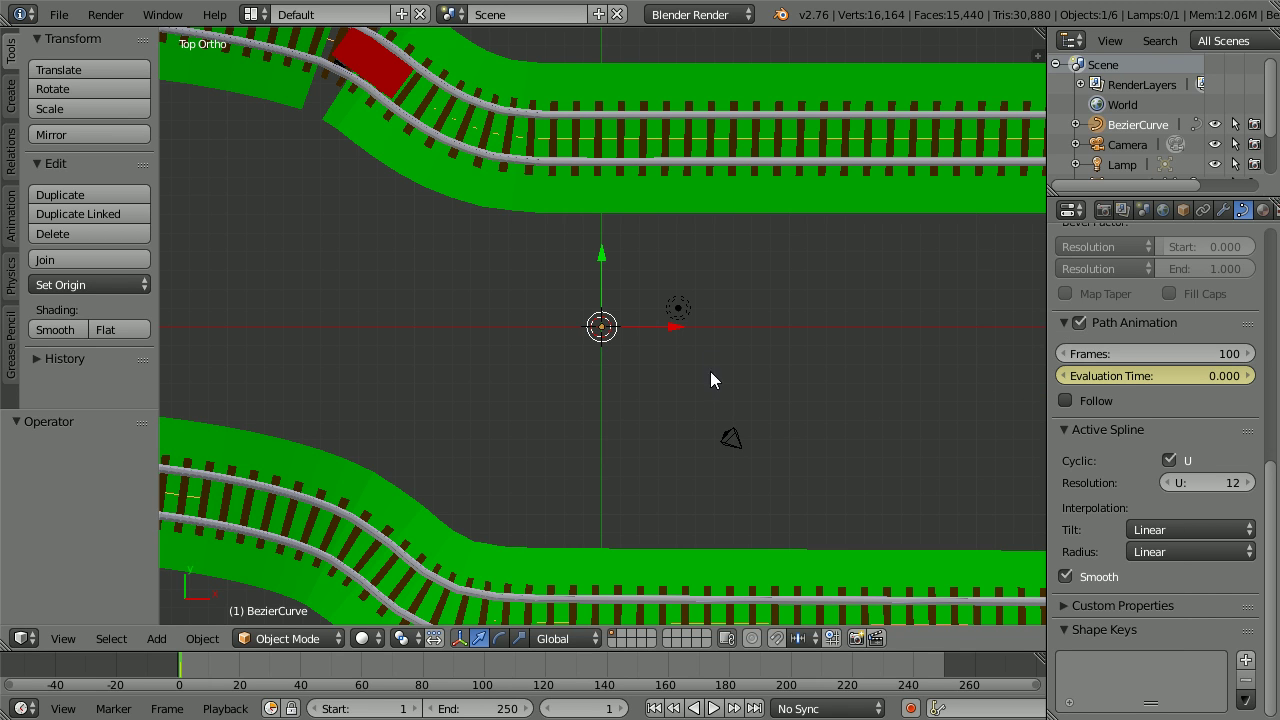
Step: Keyframe Evaluation Time at 100 on frame 250, then play back the engine's trip around the track
click(754, 708)
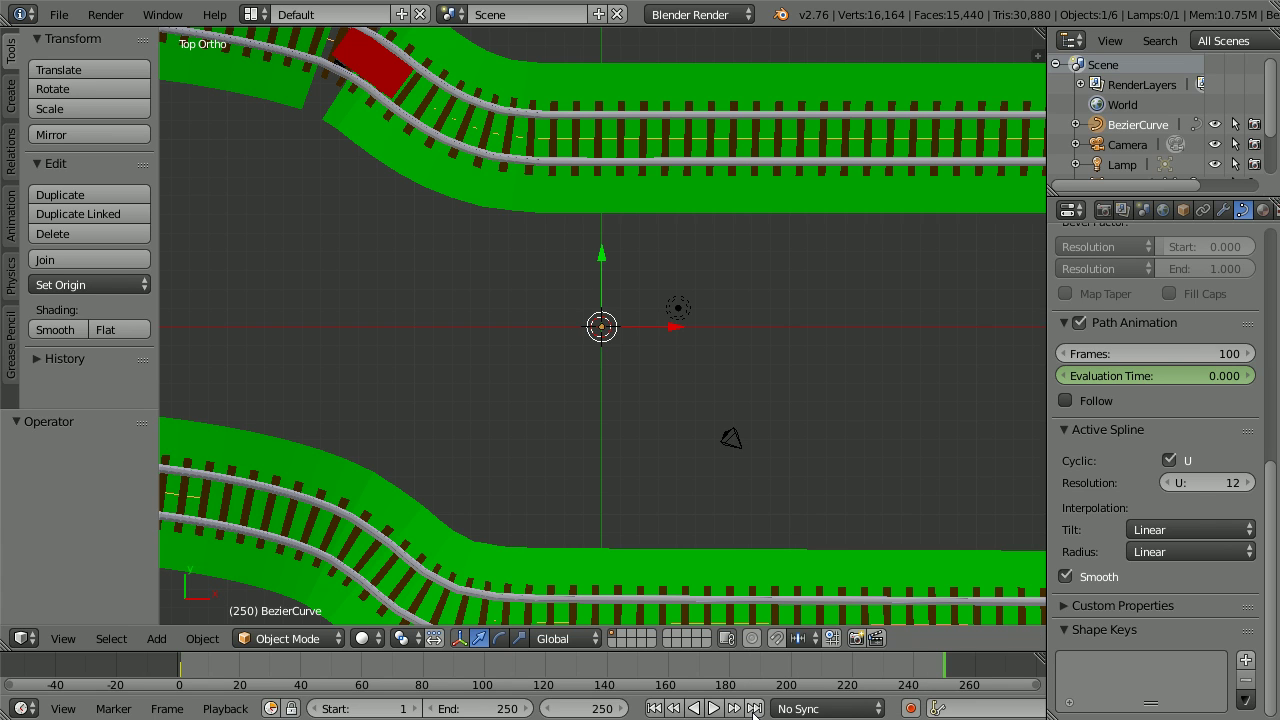
click(1147, 378)
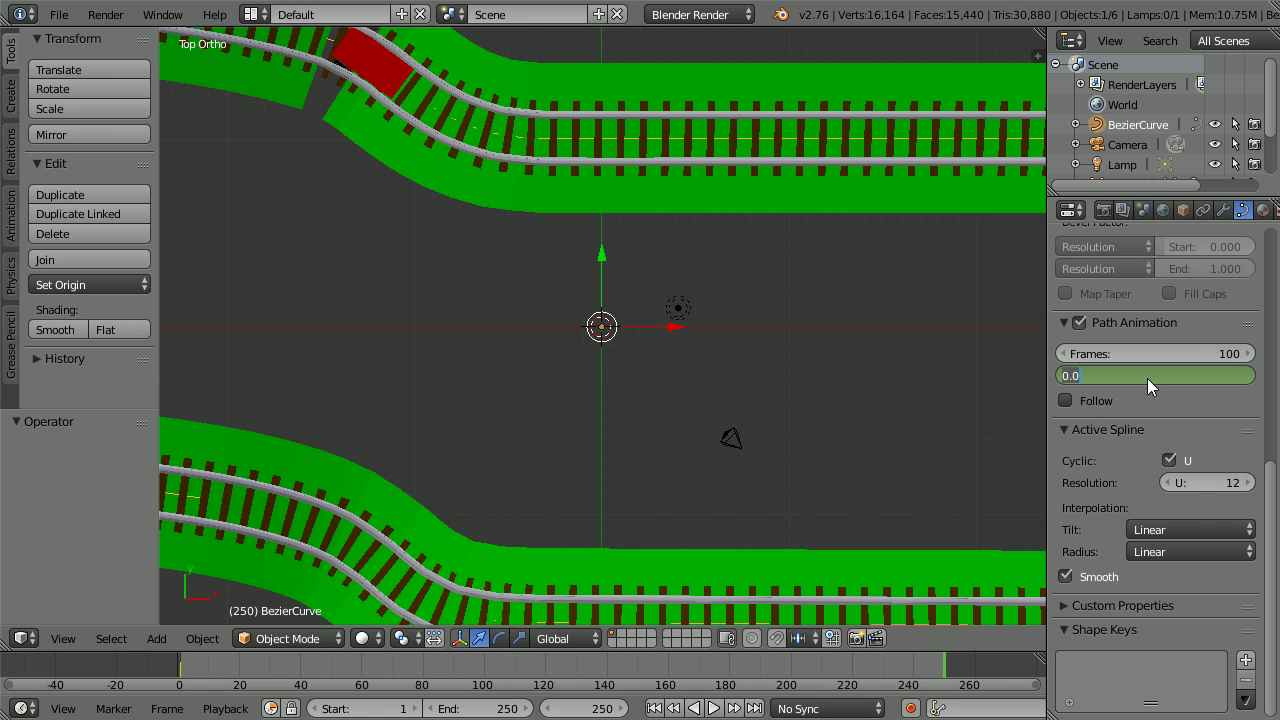
text(100)
key(Return)
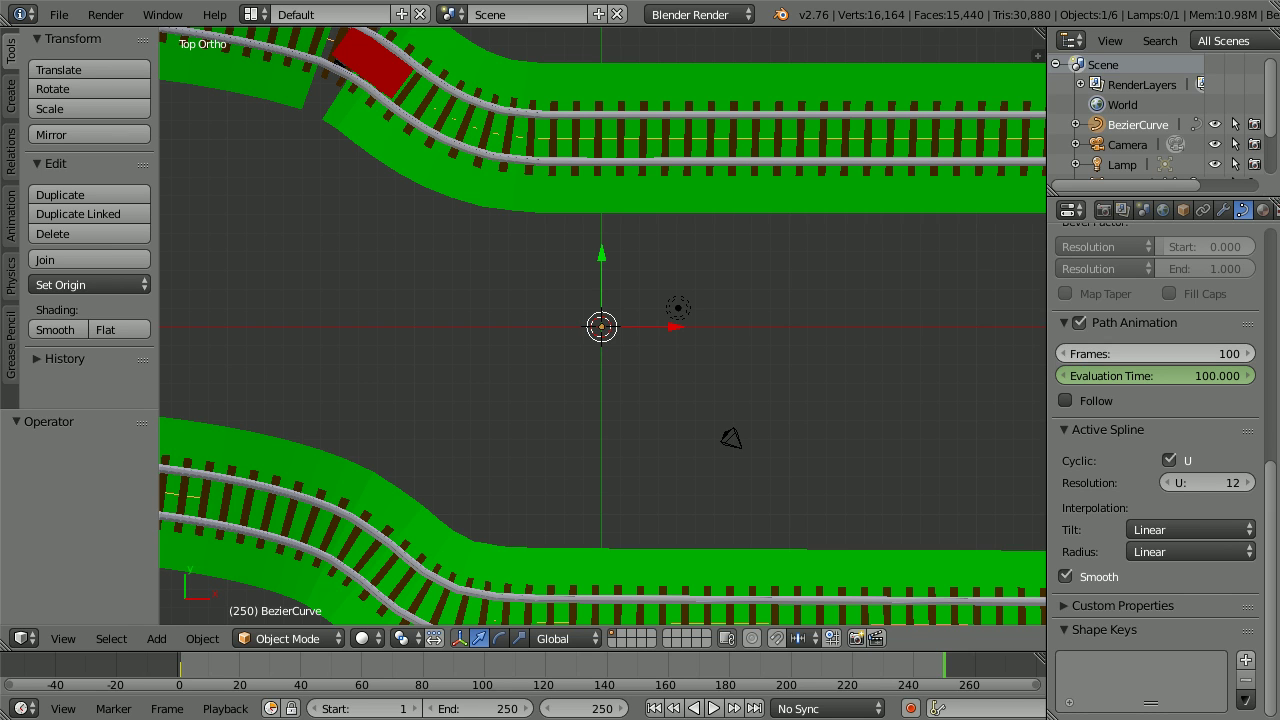
right_click(1138, 374)
click(1119, 374)
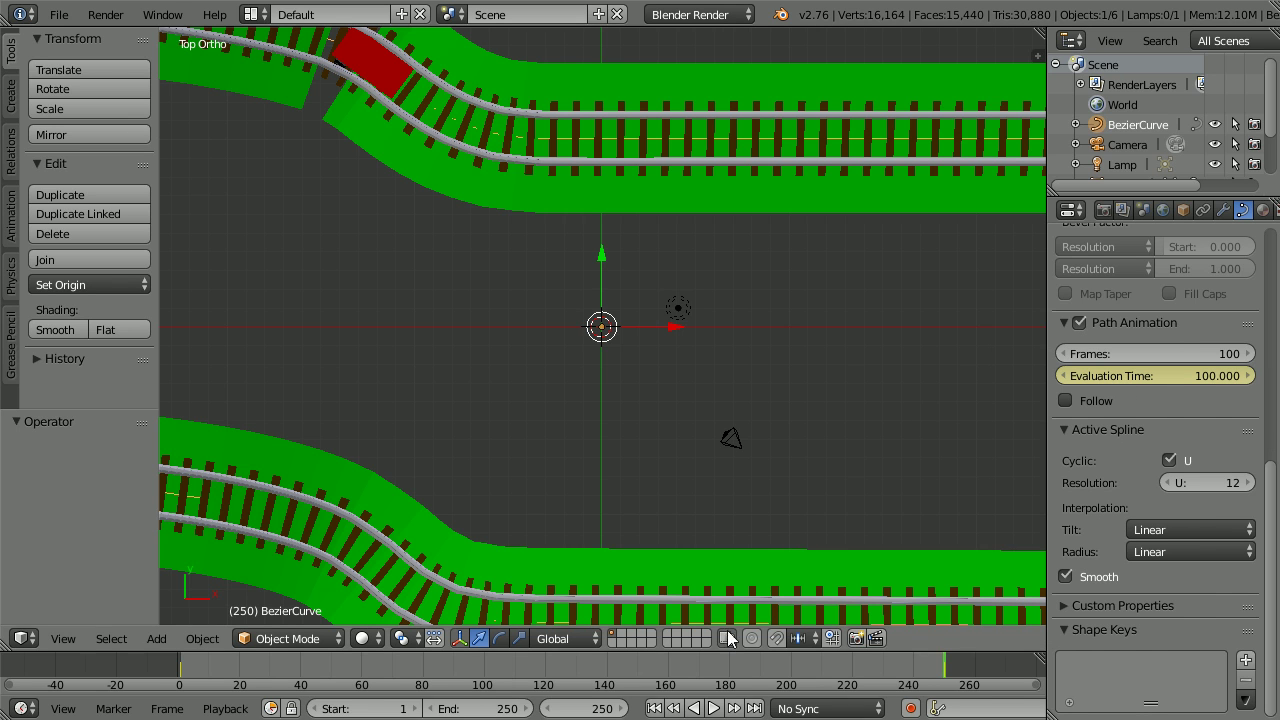
click(713, 708)
Step: Set the Evaluation Time keyframes to Linear interpolation in the Graph Editor, then restore the 3D View
click(22, 638)
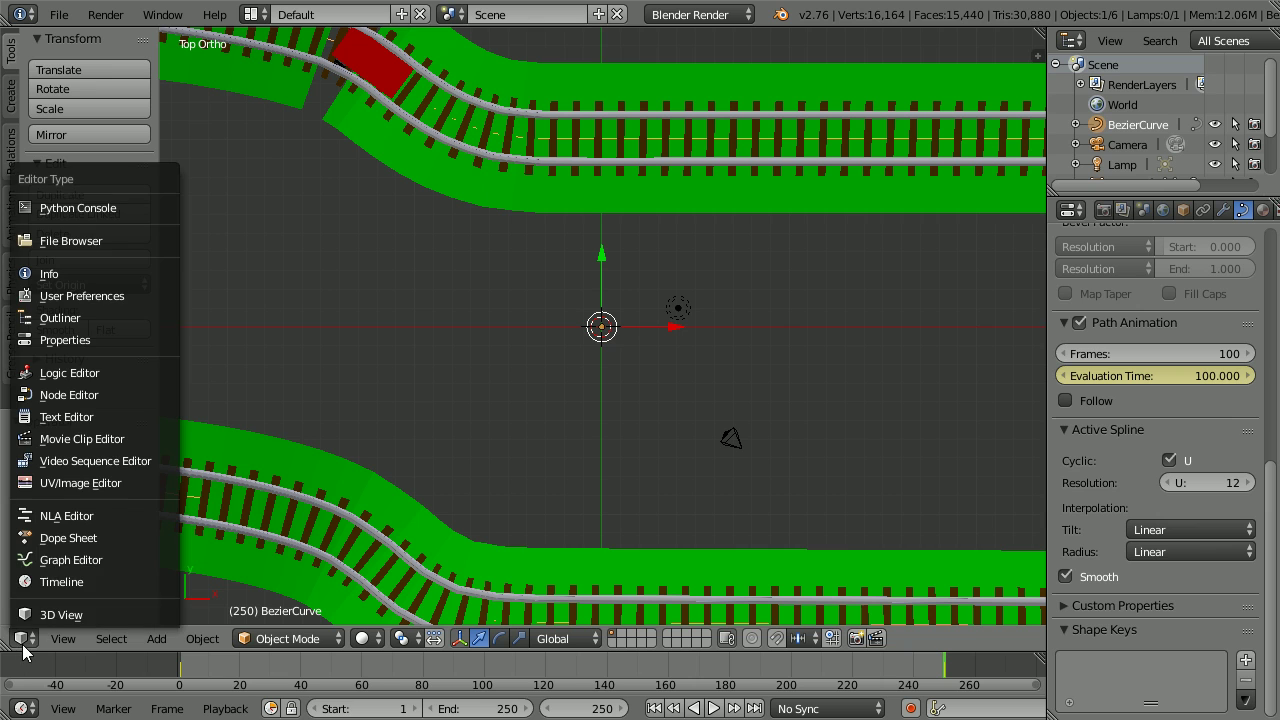
click(133, 558)
click(270, 639)
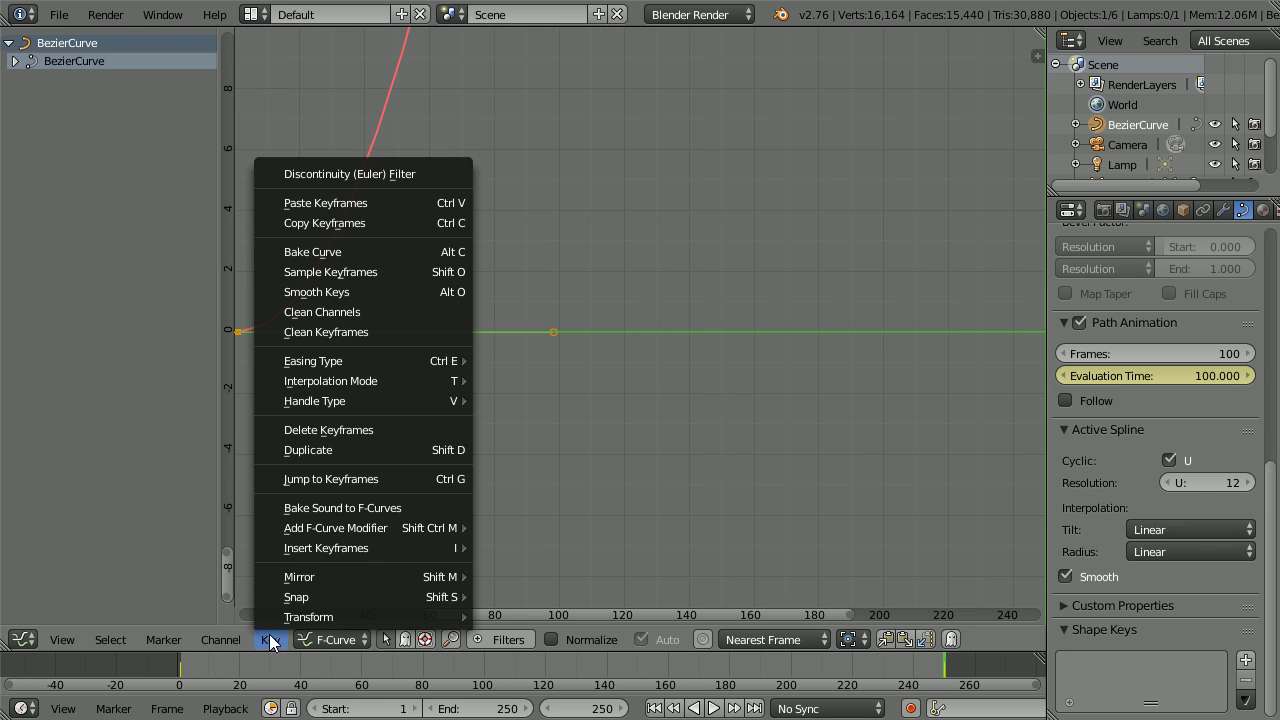
mouse_move(396, 383)
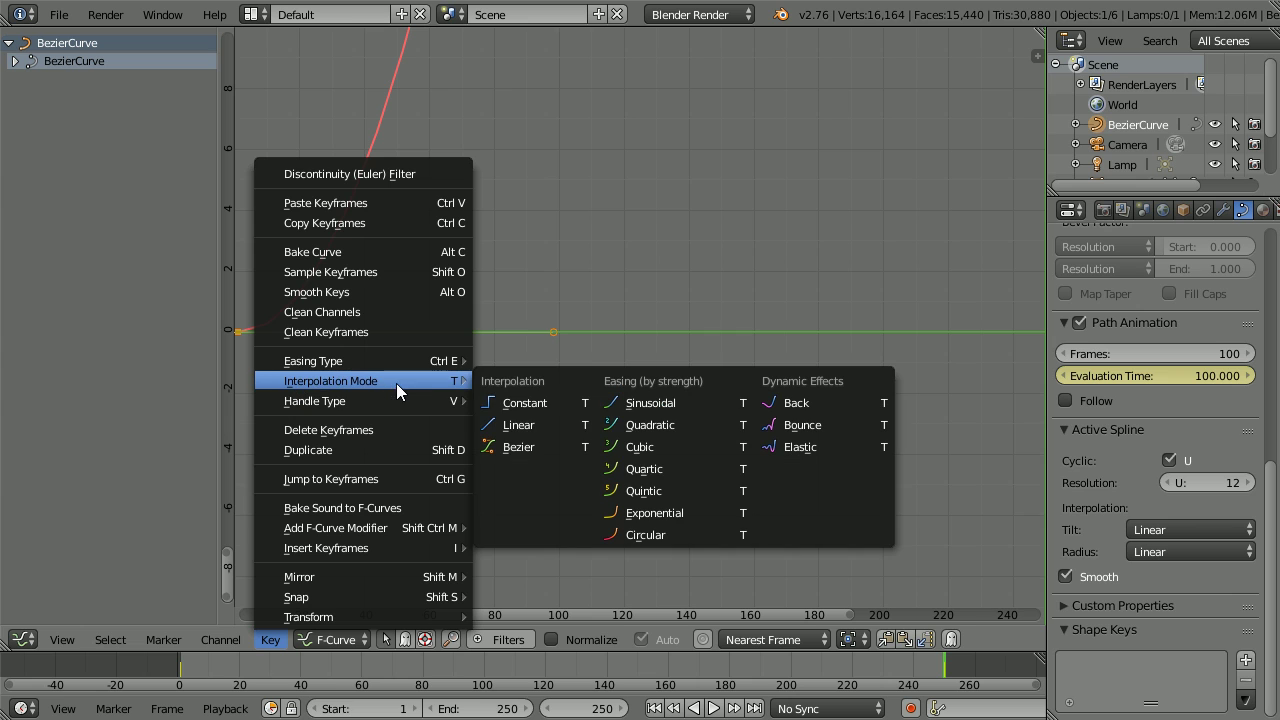
click(558, 426)
click(30, 637)
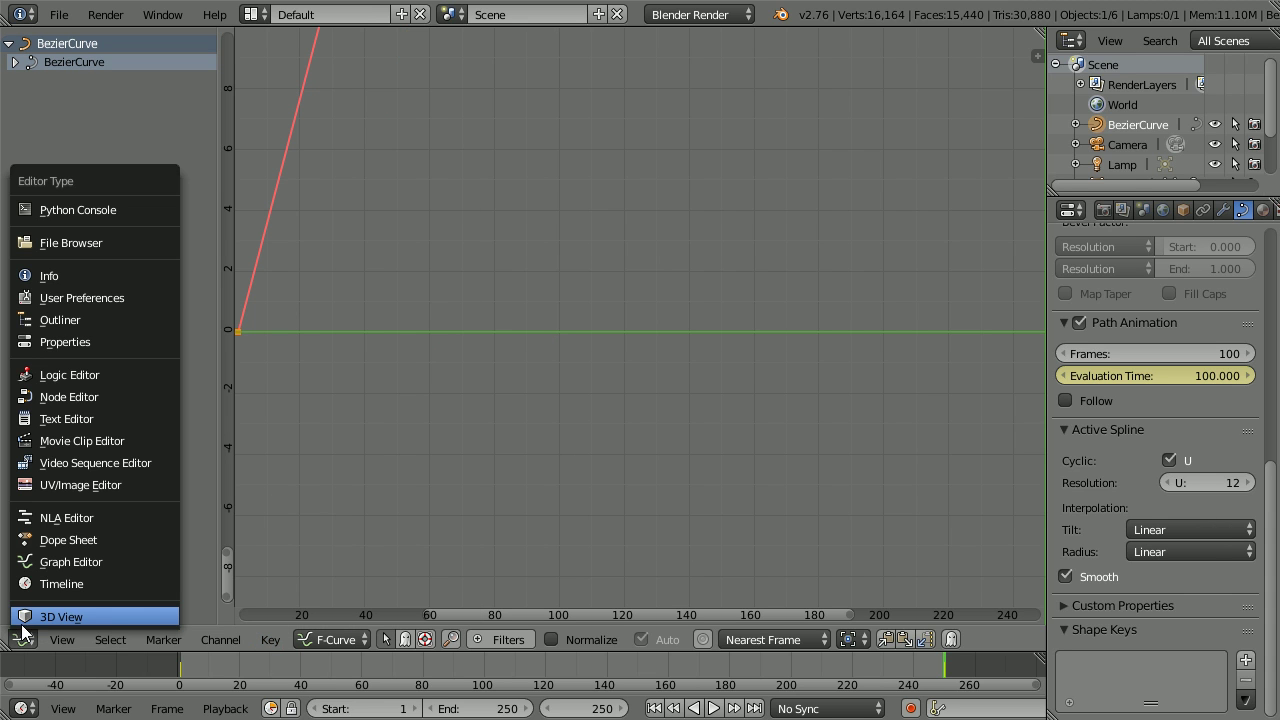
click(113, 618)
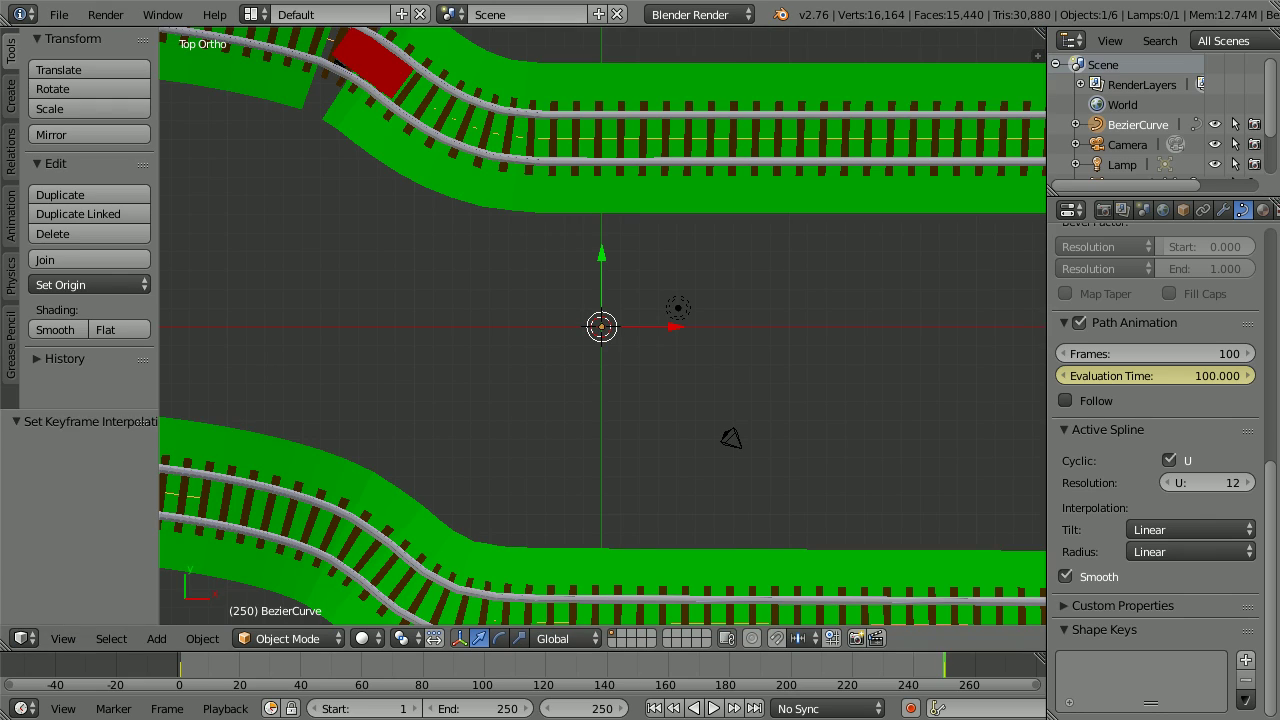
scroll(828, 377, down, 4)
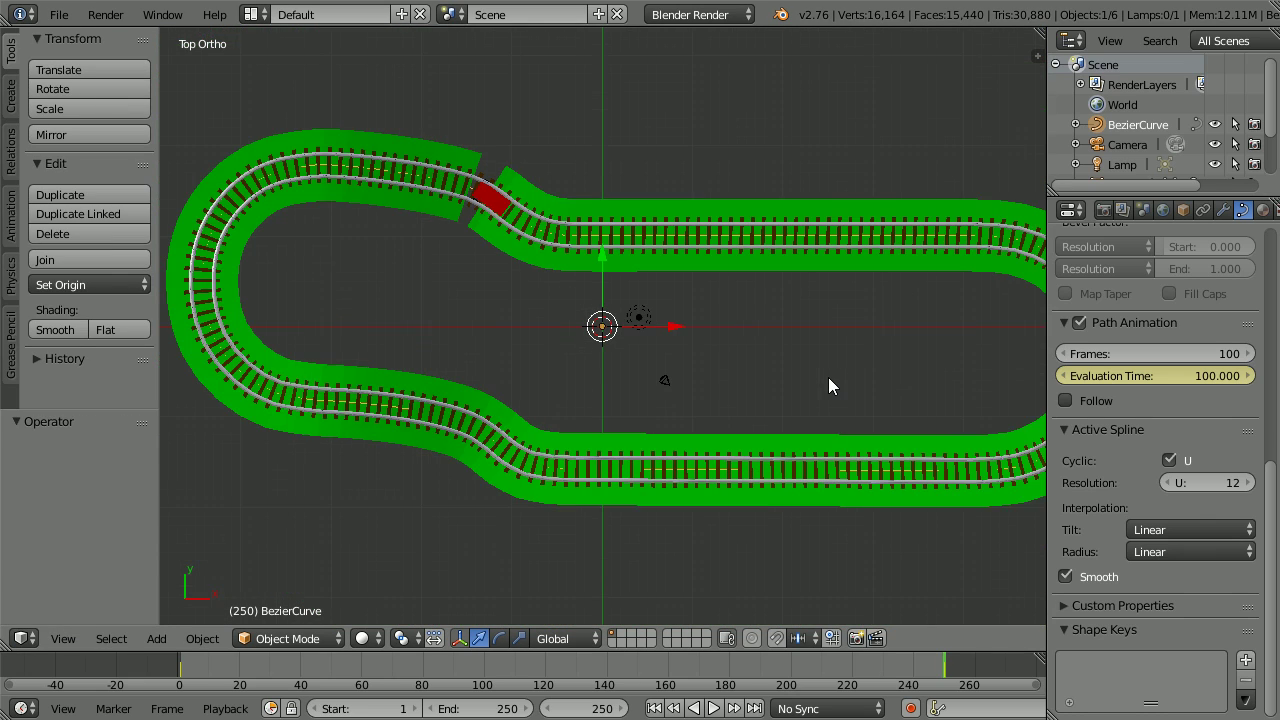
Step: Set the BezierCurve's Location Z to 2 in its Object properties
middle_drag(865, 353, 751, 193)
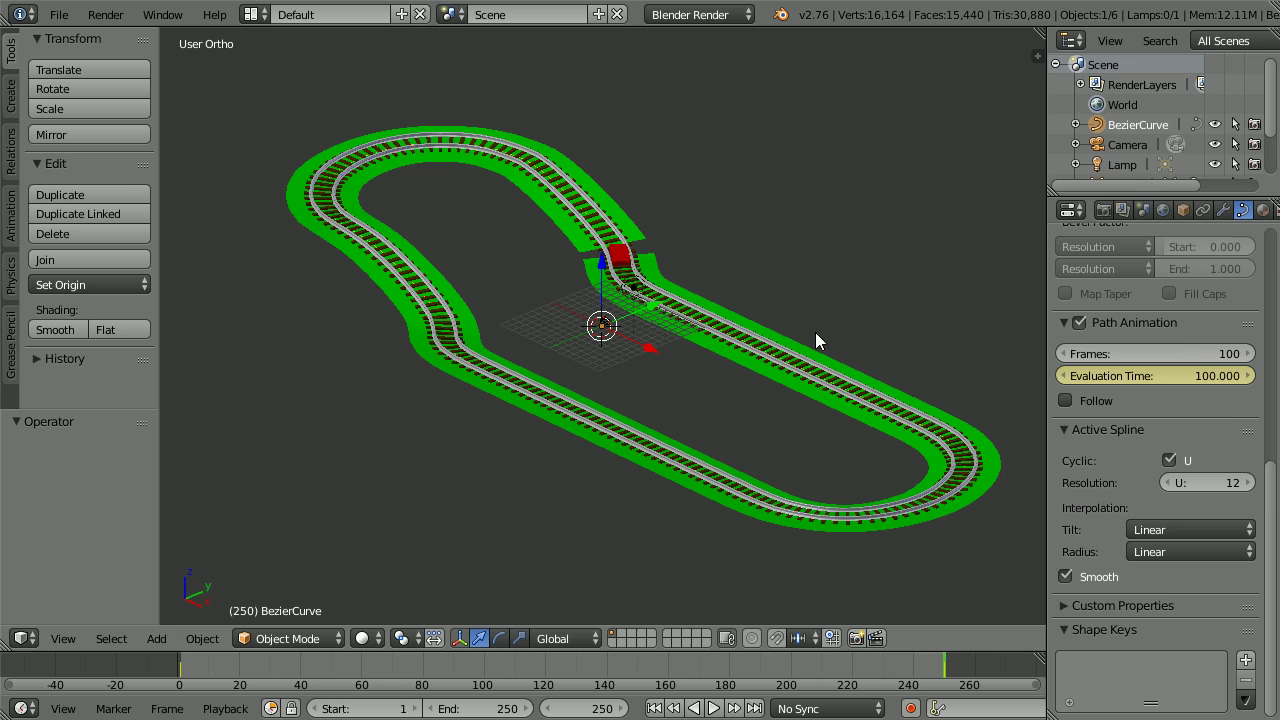
click(1183, 210)
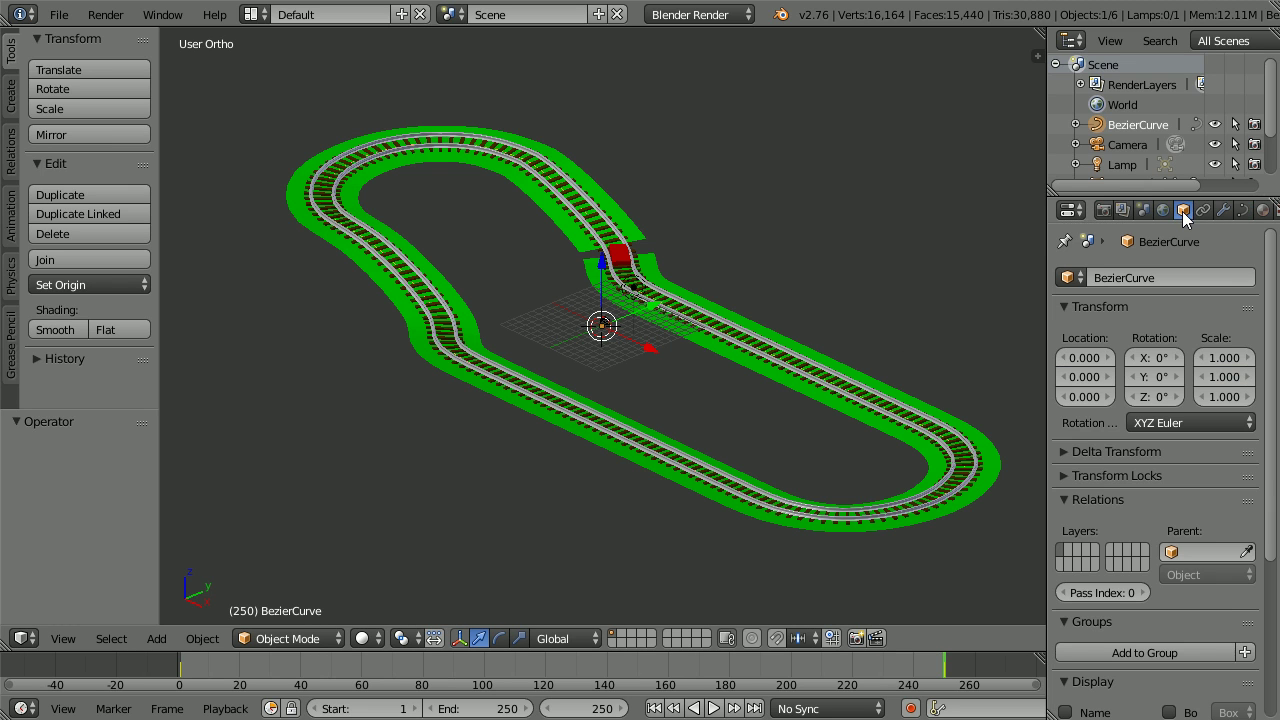
click(1078, 399)
text(2)
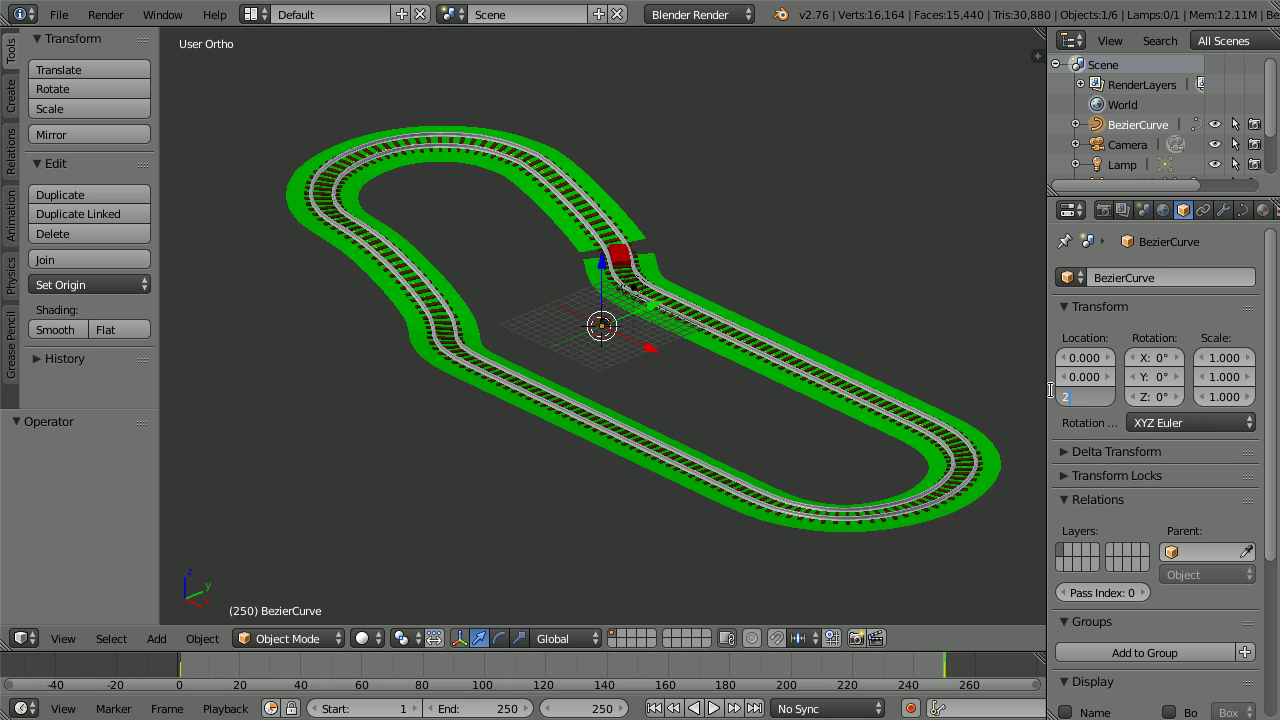
key(Return)
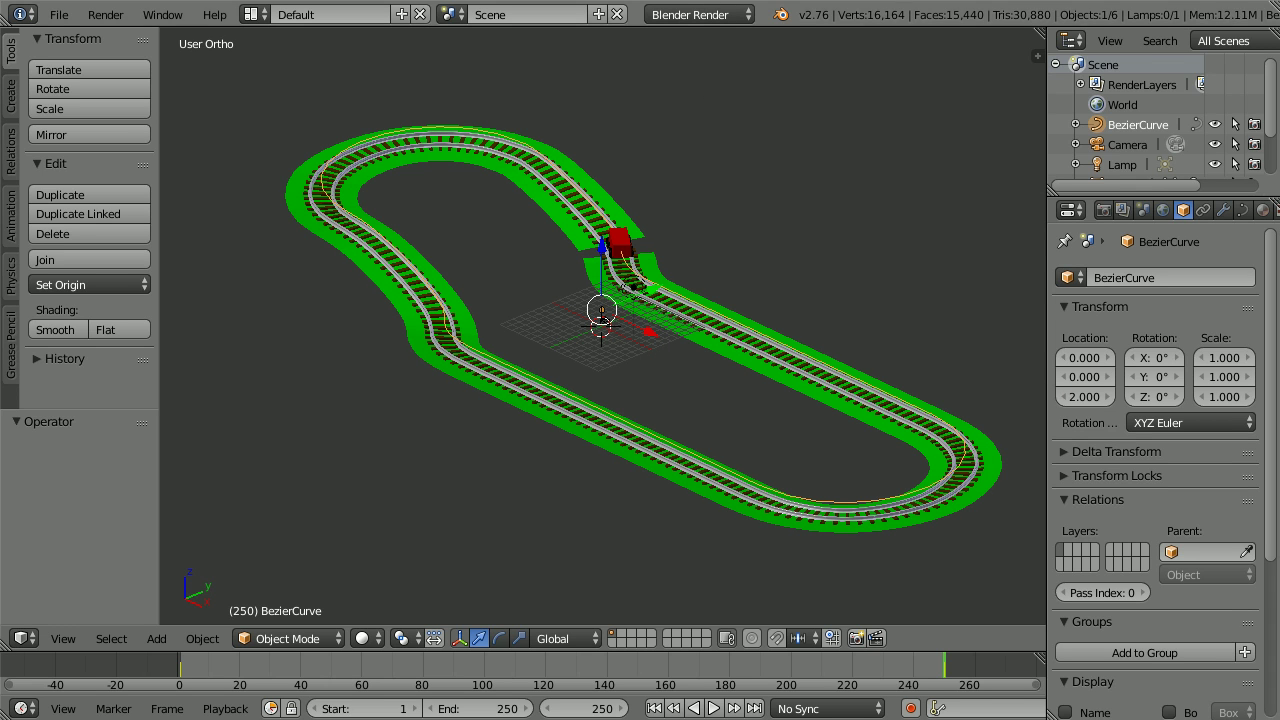
Step: Apply the green ground object's Array and Curve modifiers
right_click(855, 377)
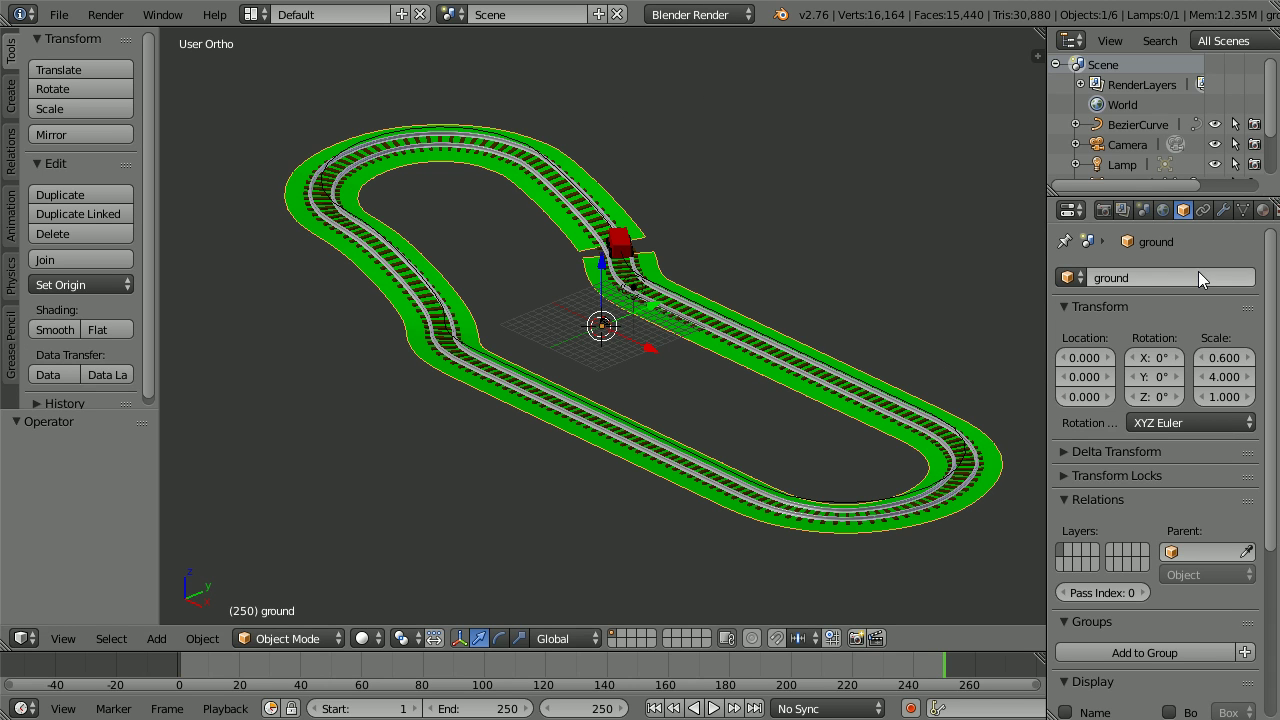
click(1224, 211)
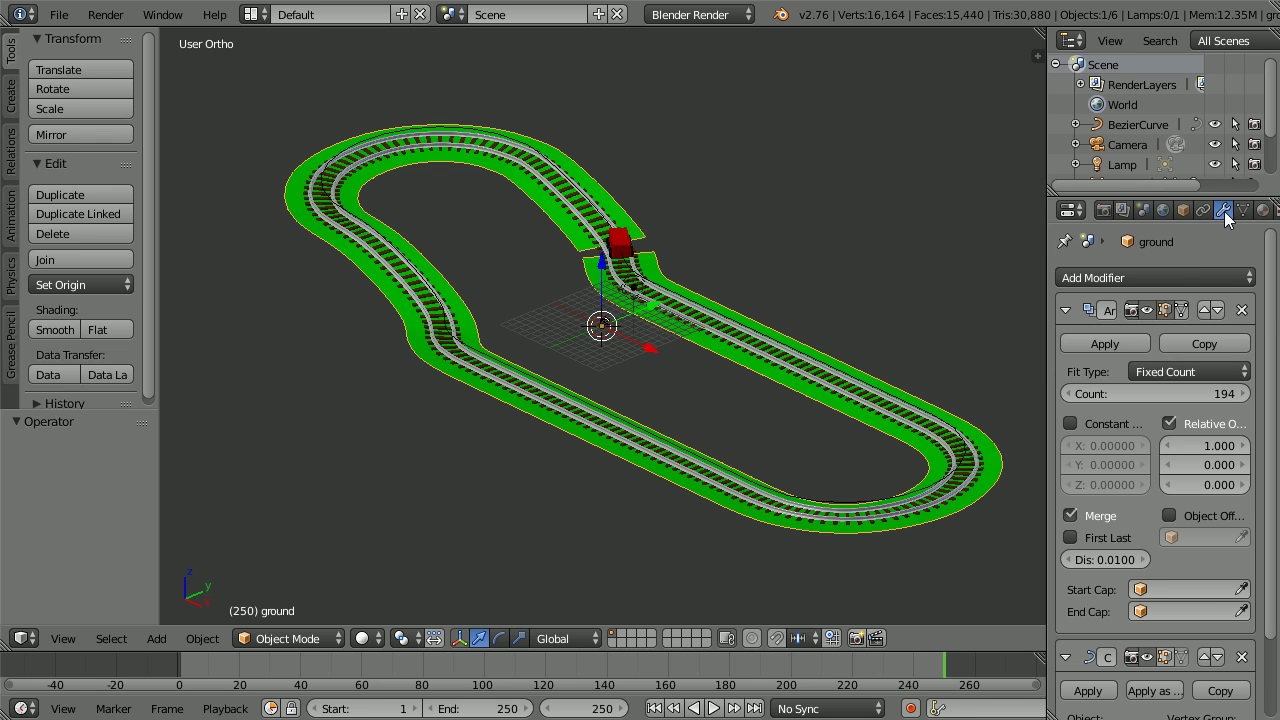
click(1131, 342)
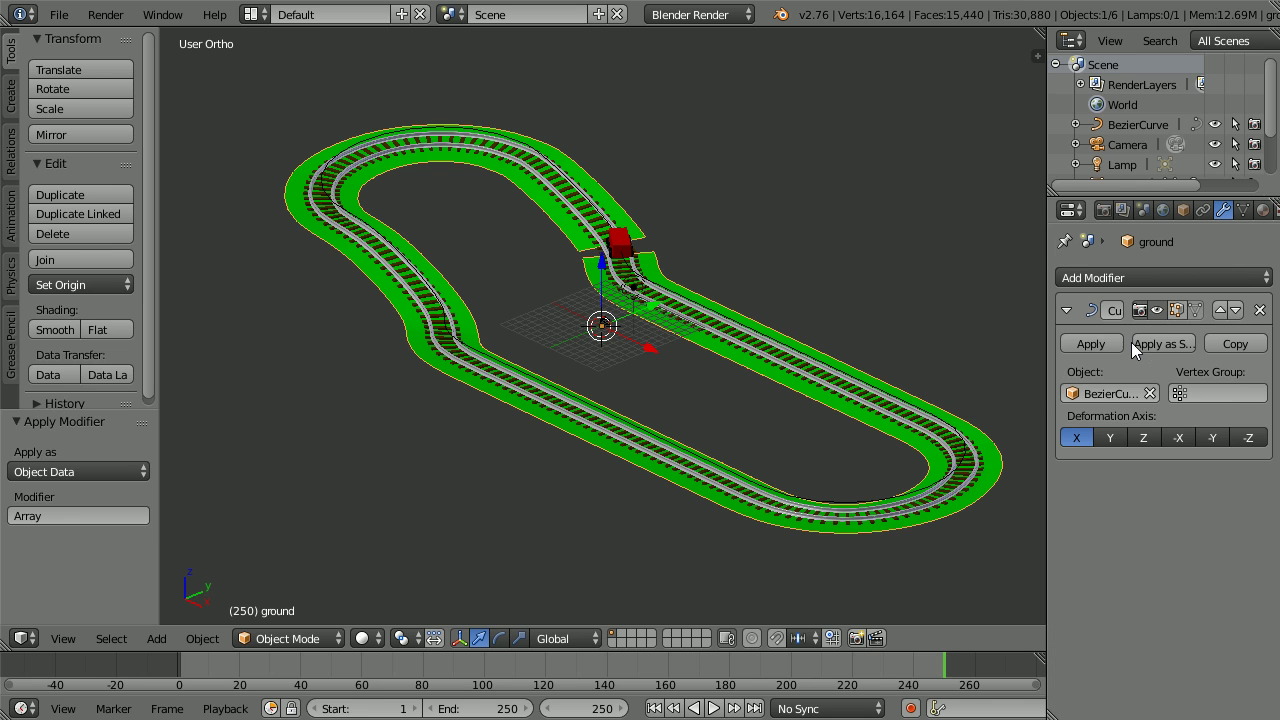
click(1116, 342)
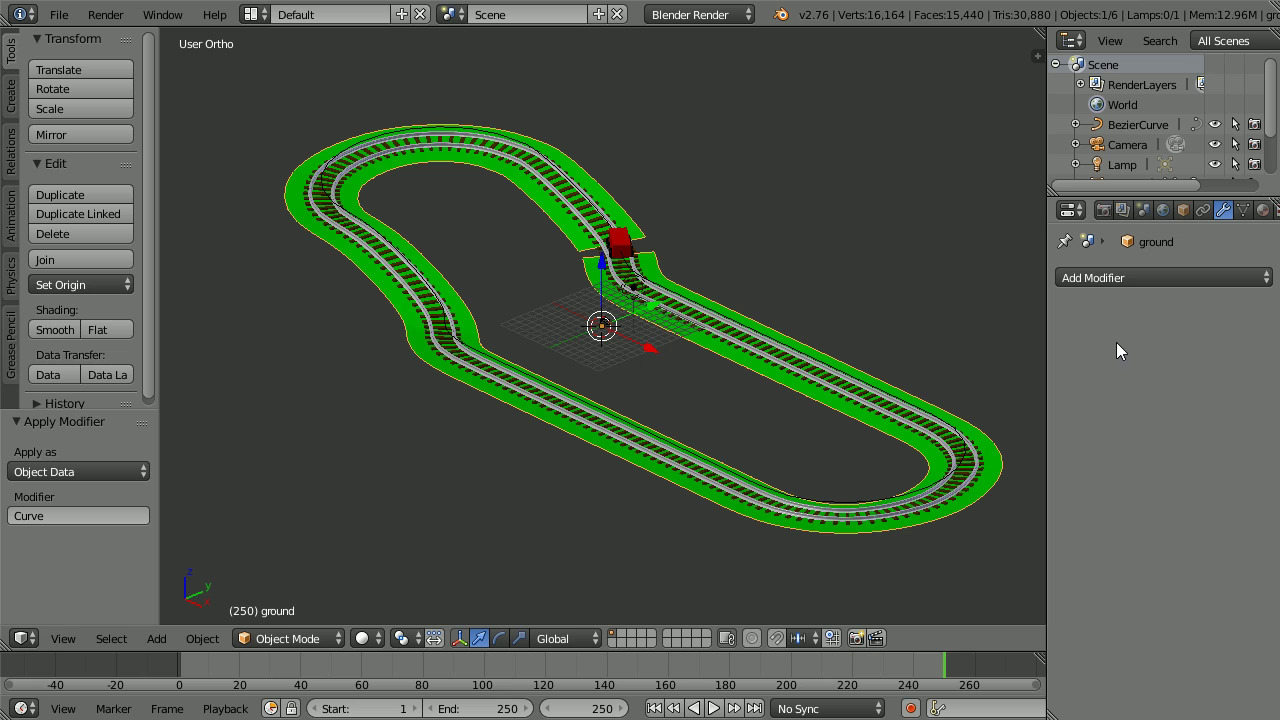
Step: Apply the railway track object's Array and Curve modifiers
right_click(871, 412)
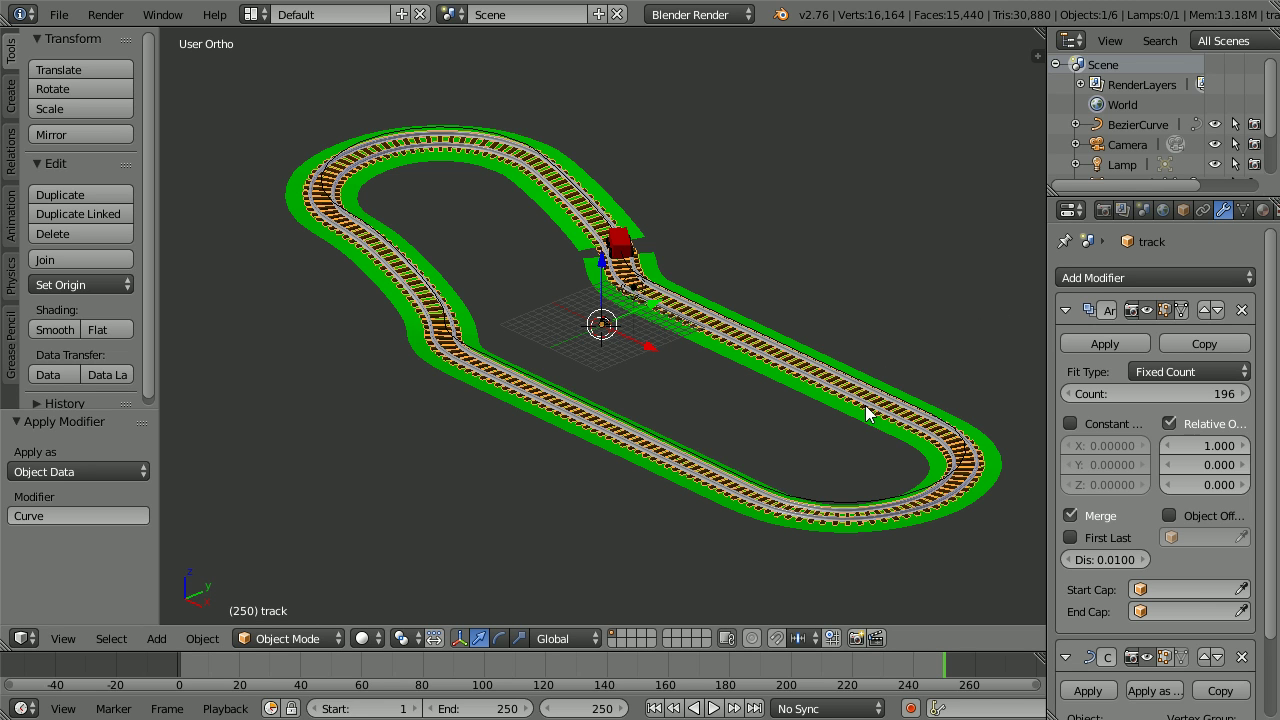
click(1085, 345)
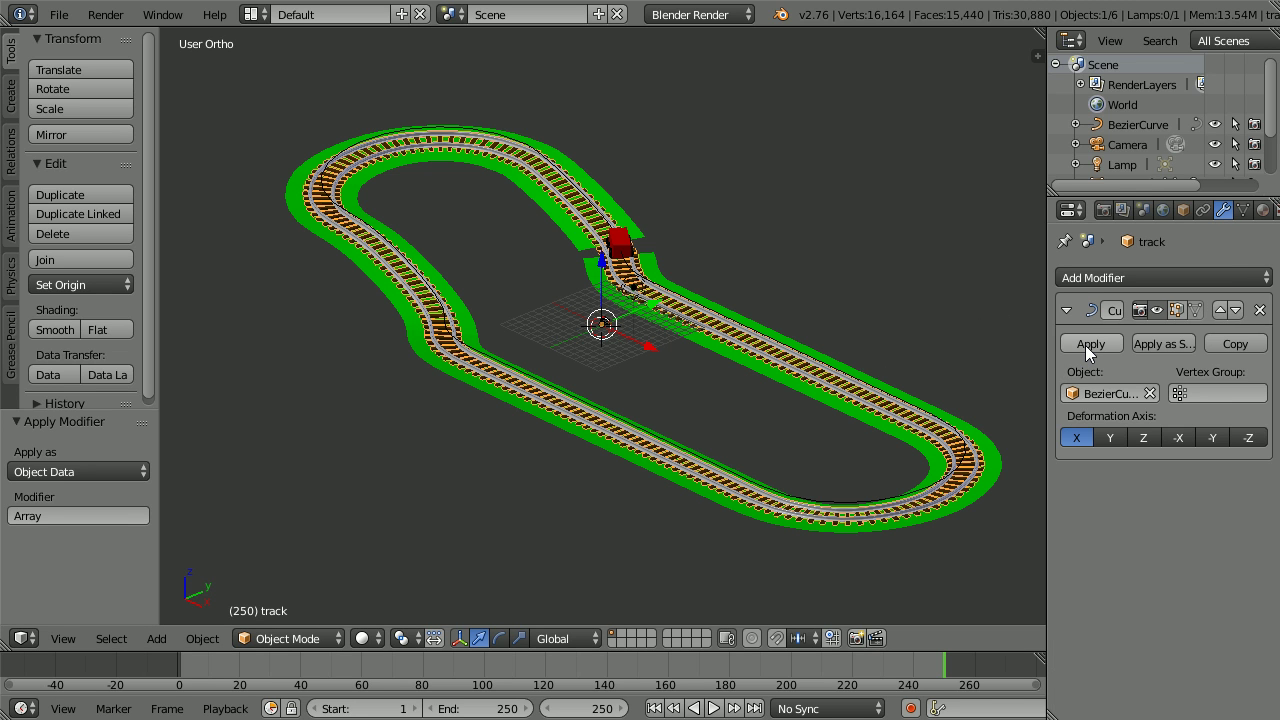
click(1085, 345)
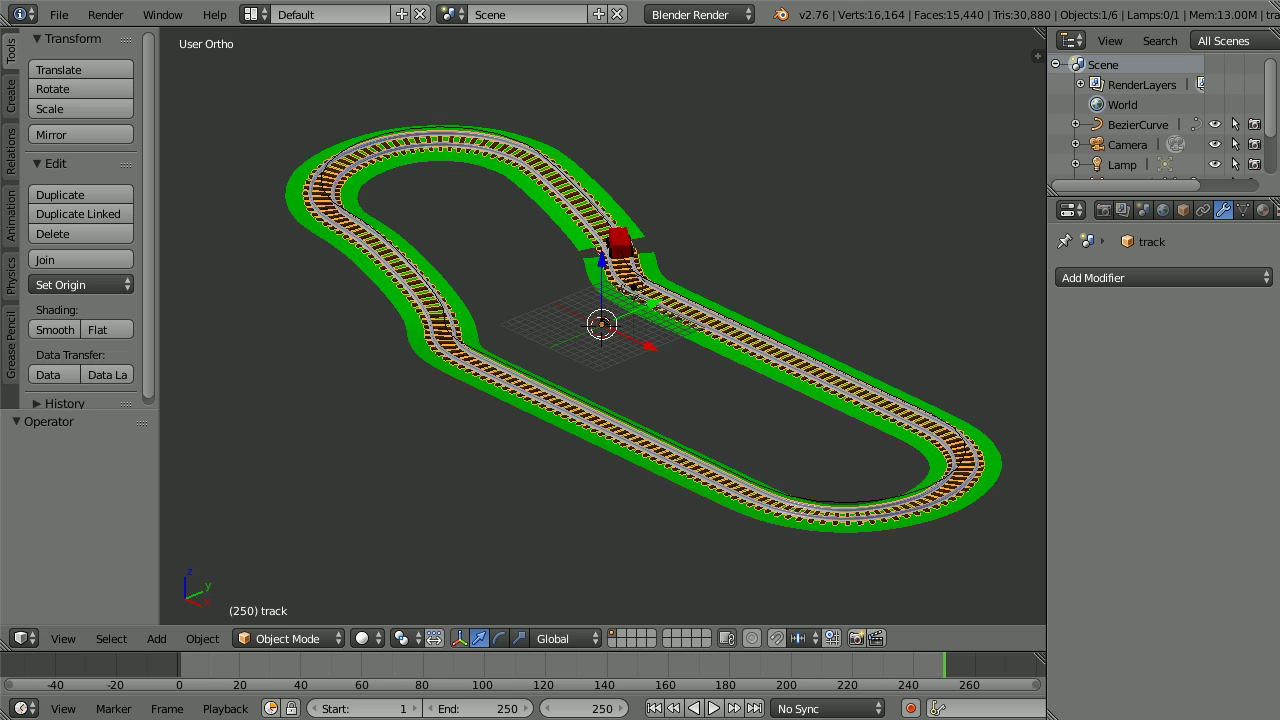
Step: Duplicate the red engine in place and give the copy a Follow Path Offset of 2
right_click(618, 242)
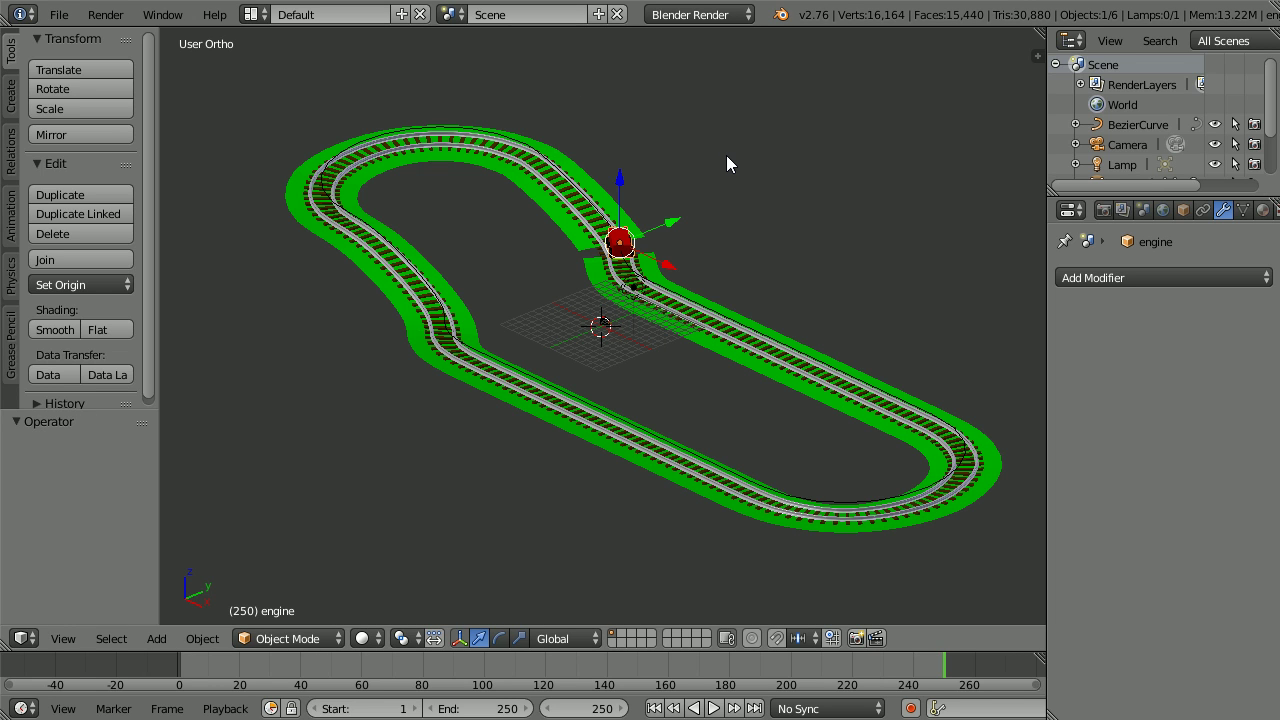
key(shift+d)
right_click(726, 156)
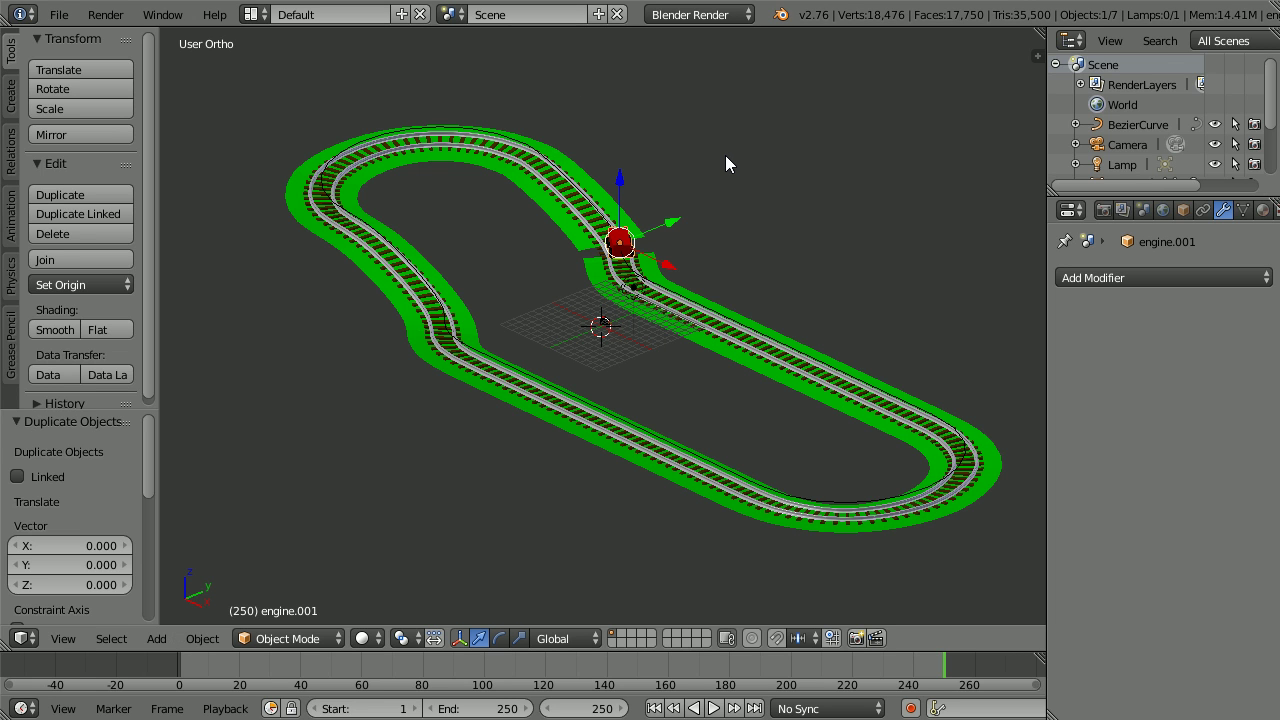
click(1203, 210)
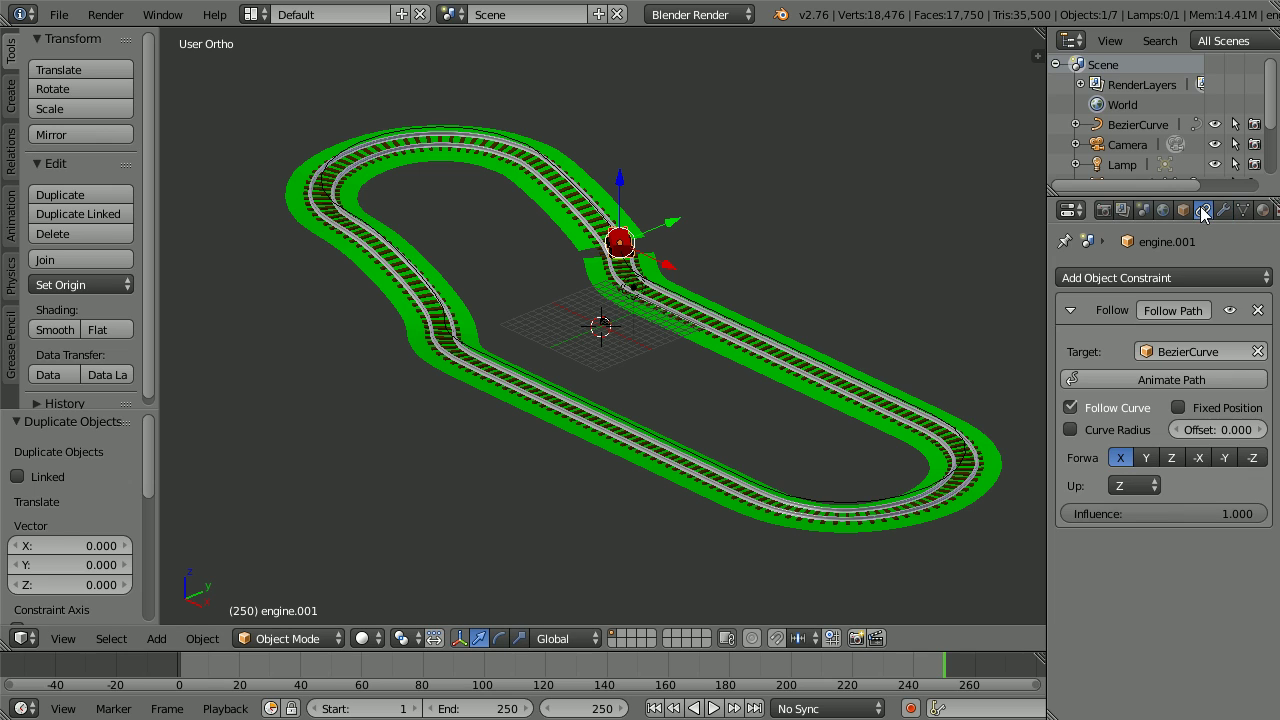
click(1220, 431)
text(2)
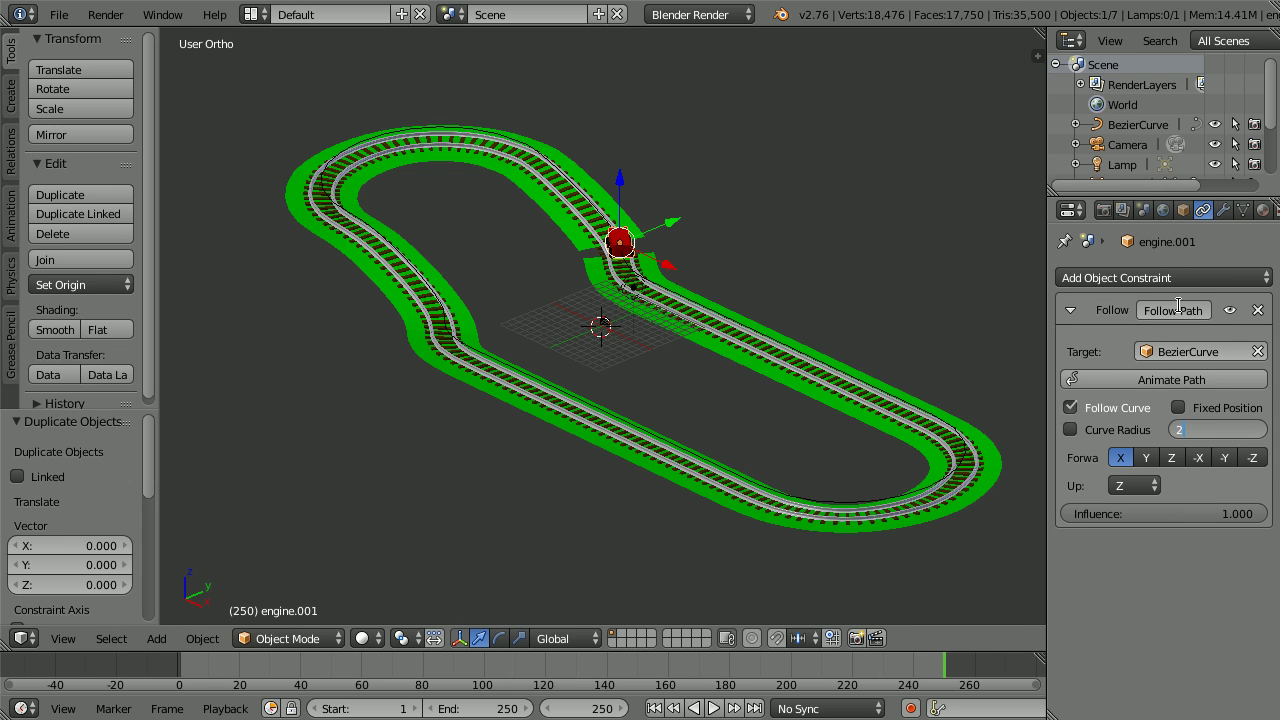
key(Return)
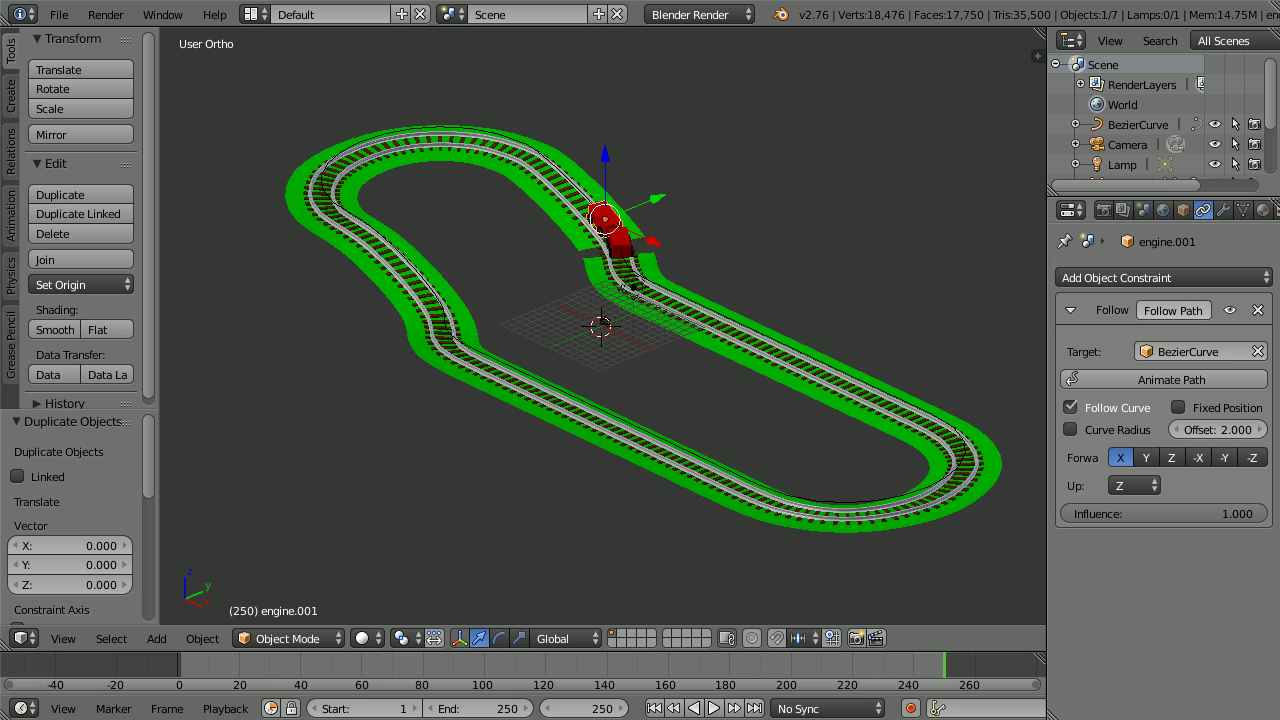
Step: Play the animation briefly, stop it, and return to frame 1
click(713, 708)
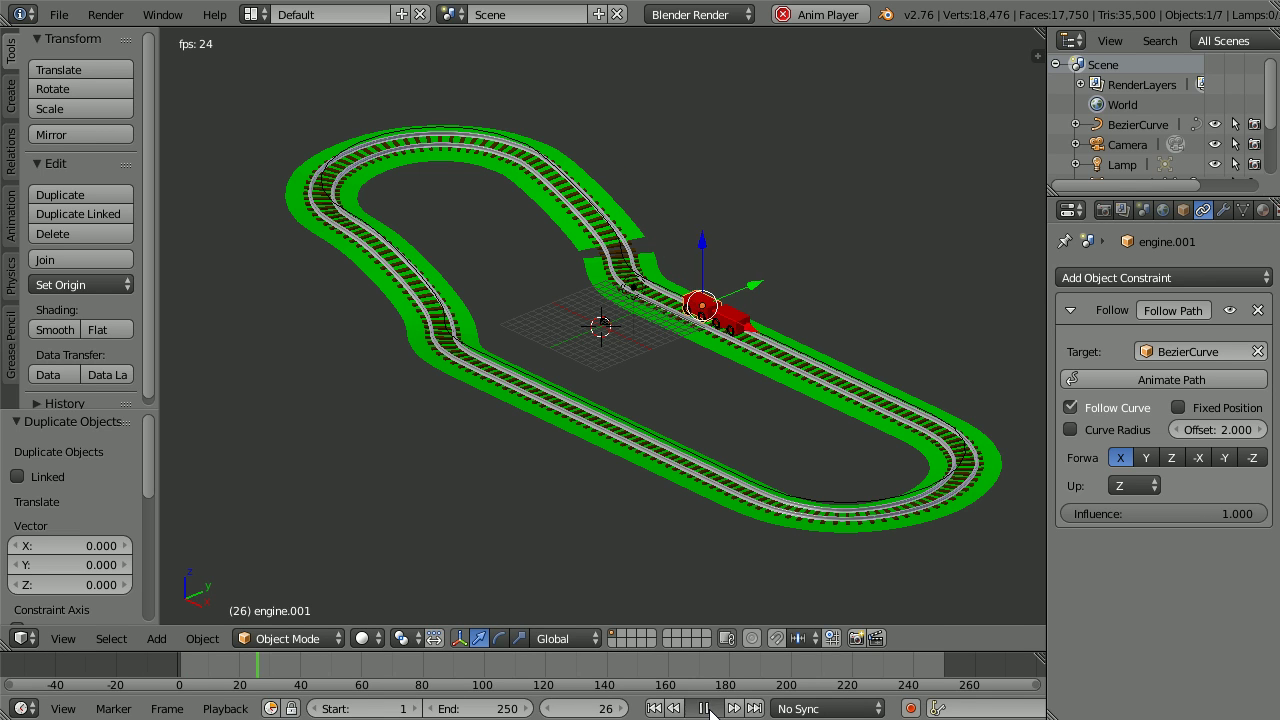
click(705, 709)
click(654, 708)
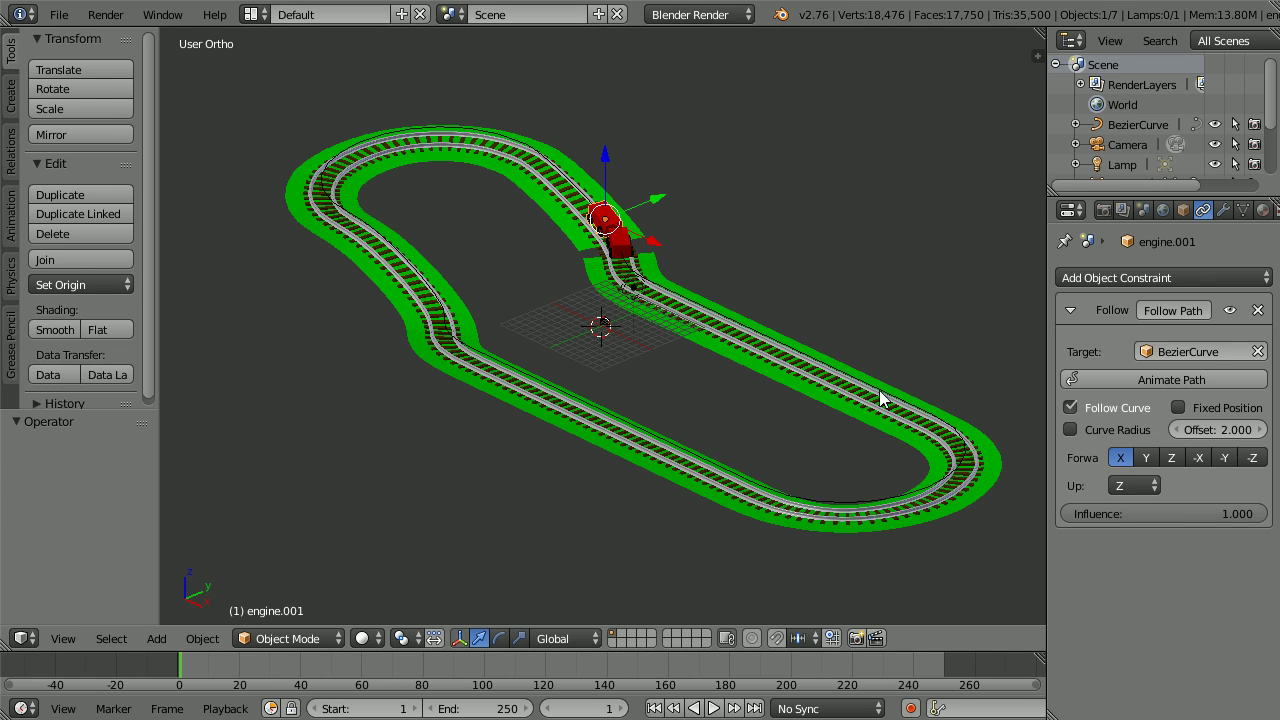
Step: Set the original engine's Follow Path Offset to -15
right_click(632, 255)
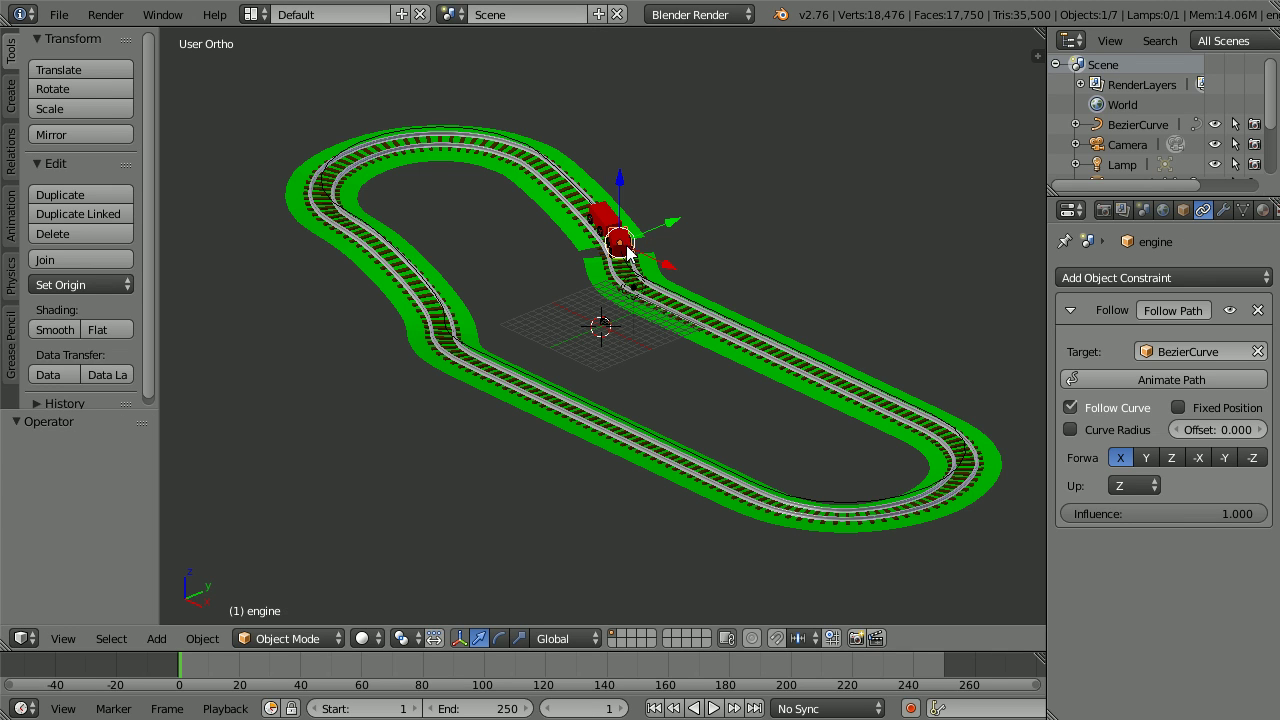
drag(1219, 429, 1164, 313)
text(-15)
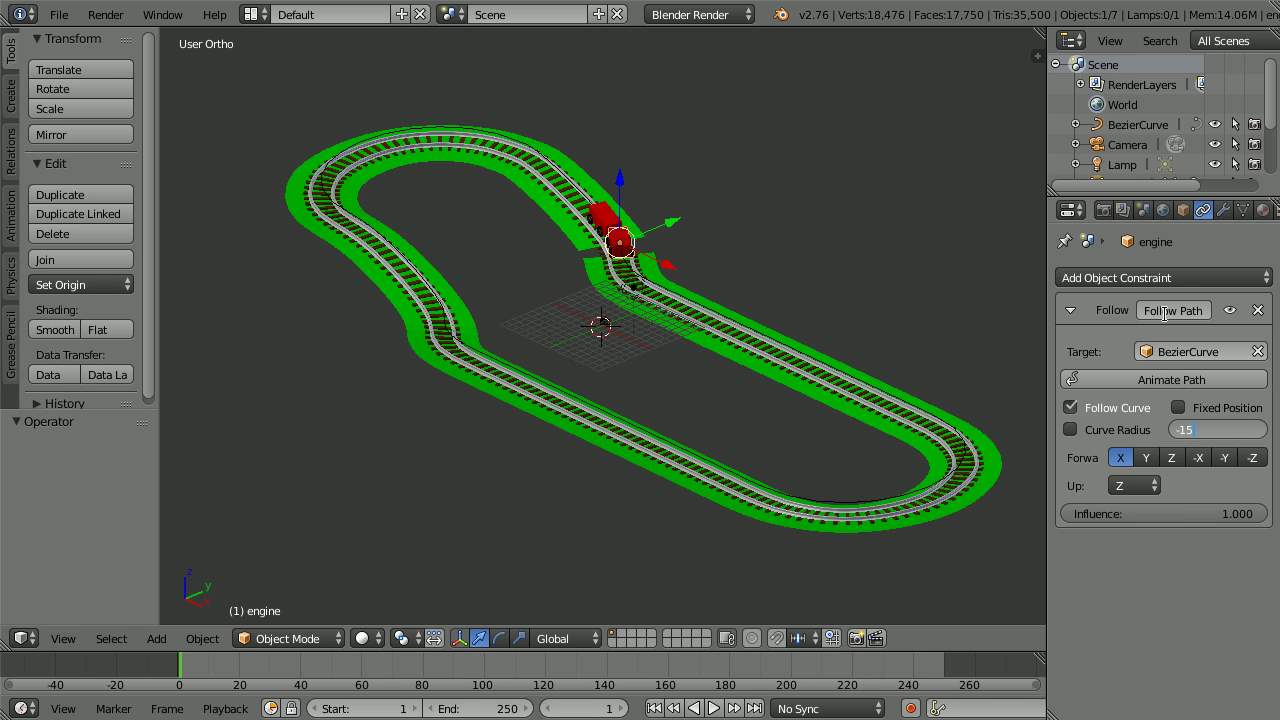
key(Return)
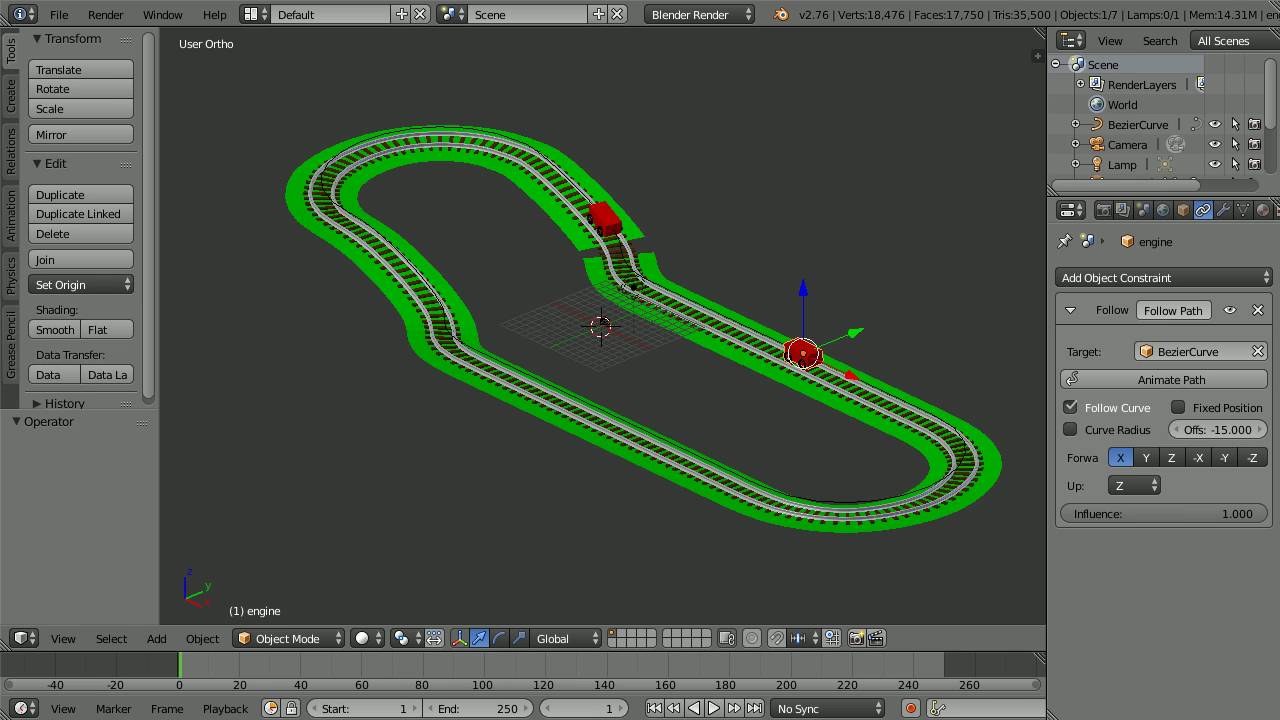
Step: Set the first truck engine.001's Follow Path Offset to -13
right_click(613, 218)
click(1236, 430)
text(2.0)
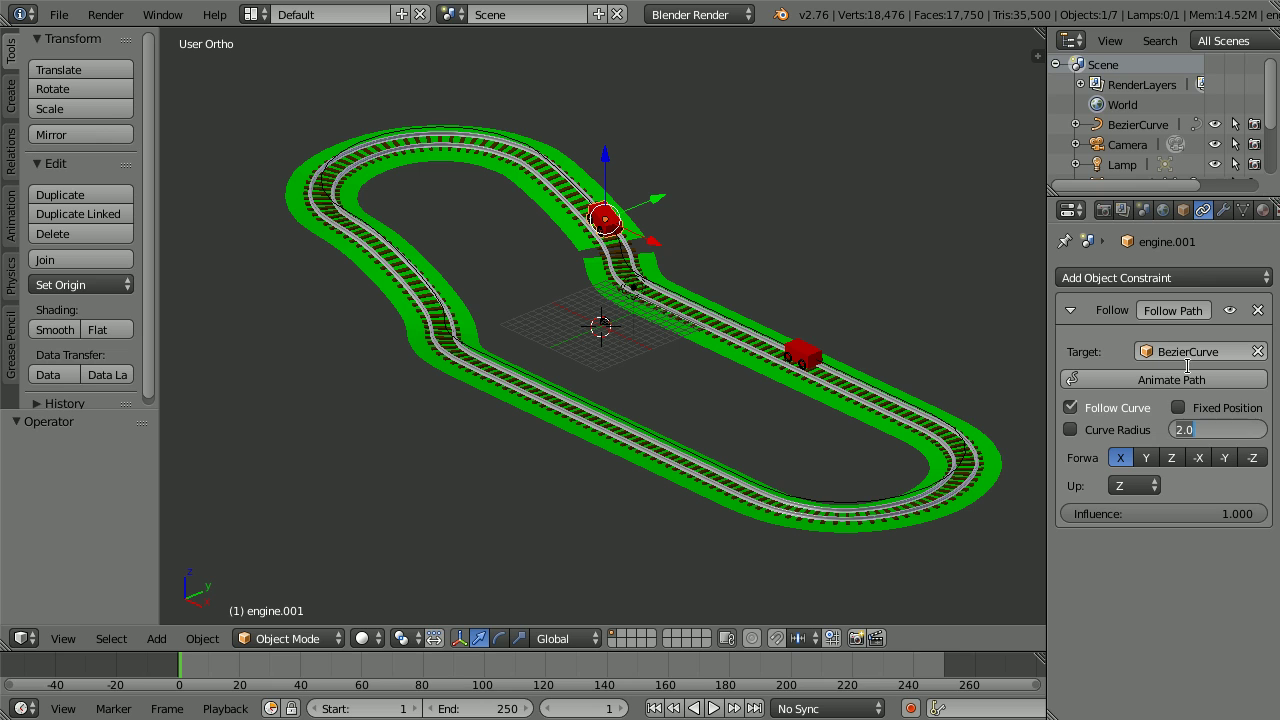
key(BackSpace)
text(-13)
key(Return)
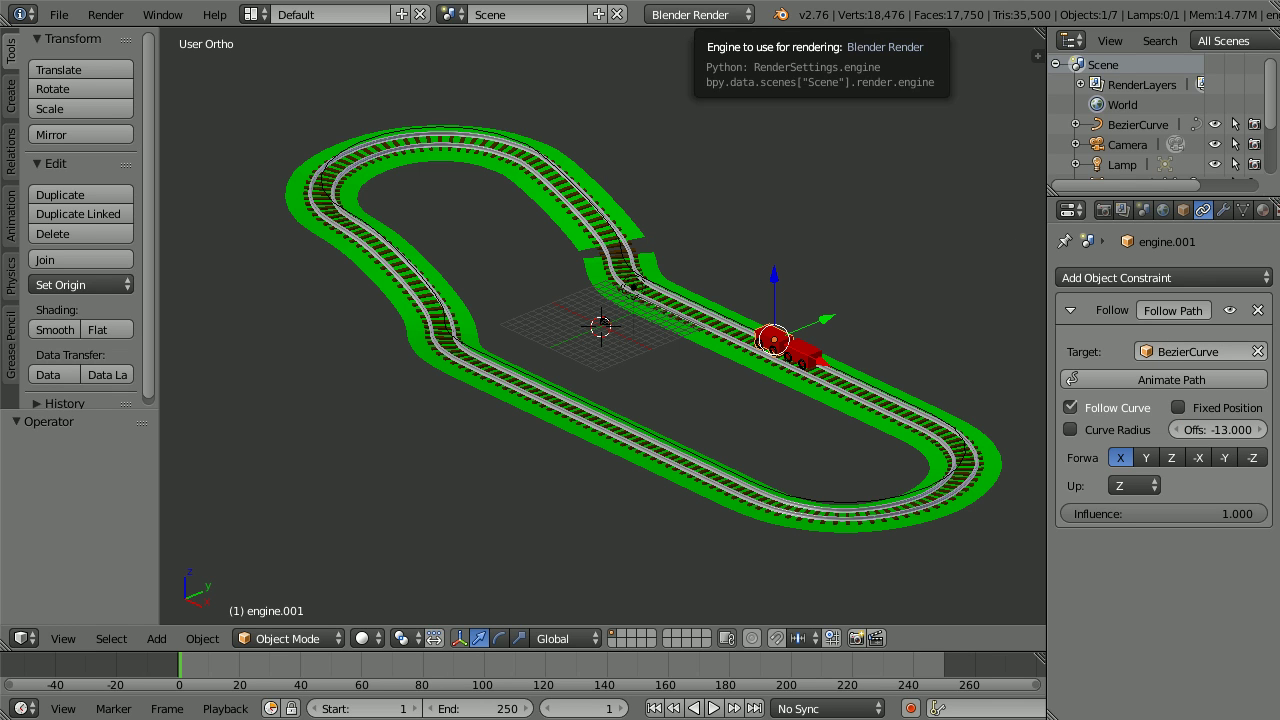
Step: Duplicate engine.001 in place as engine.002 with a Follow Path Offset of -11
key(shift+d)
right_click(858, 194)
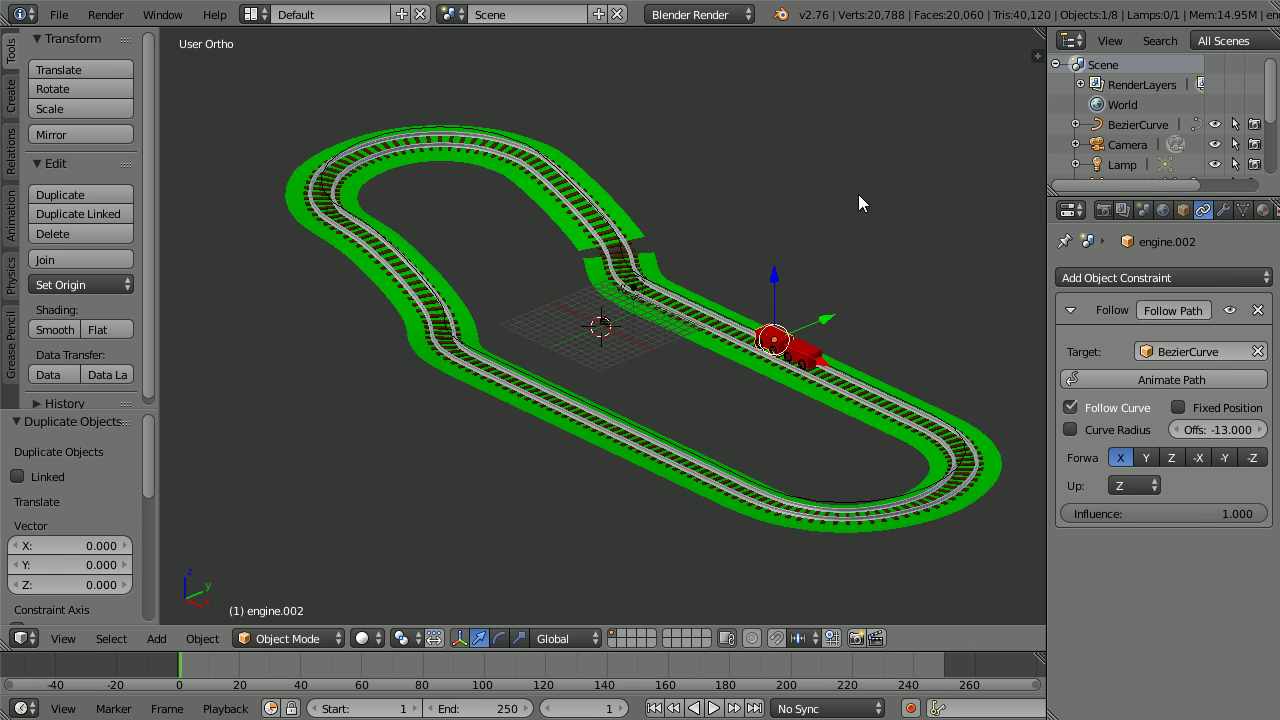
click(1222, 428)
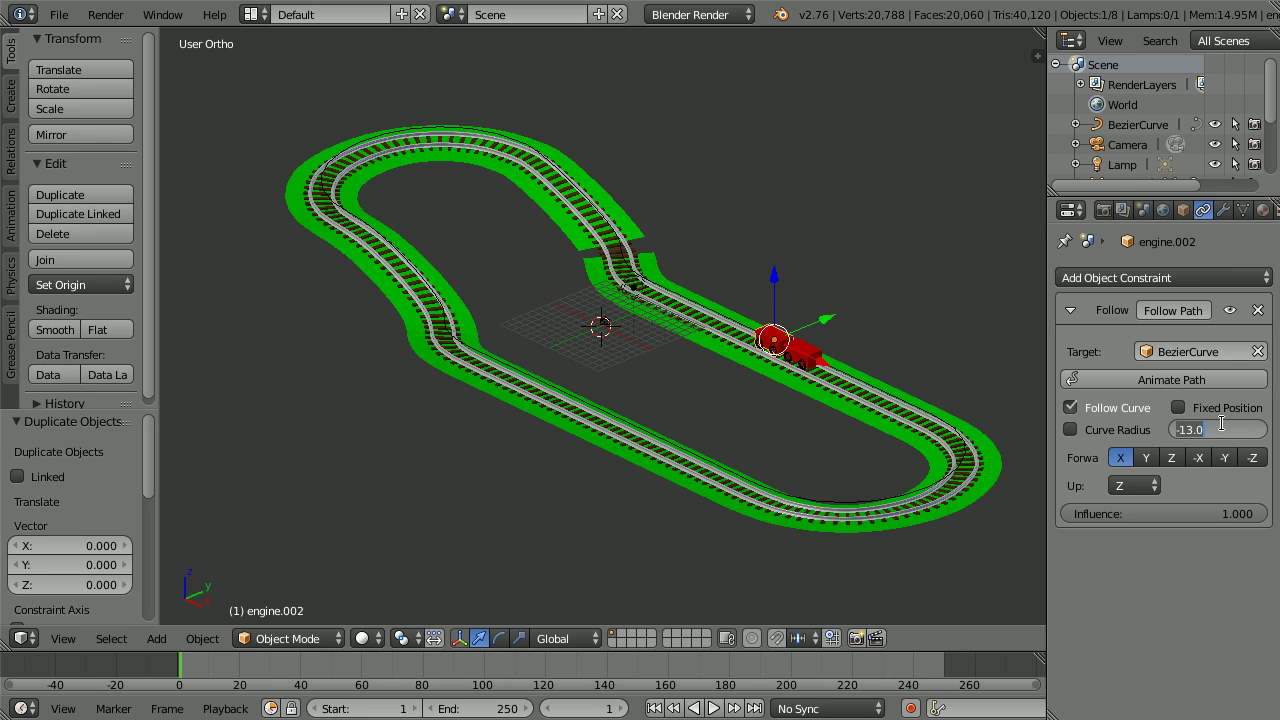
text(-11)
key(Return)
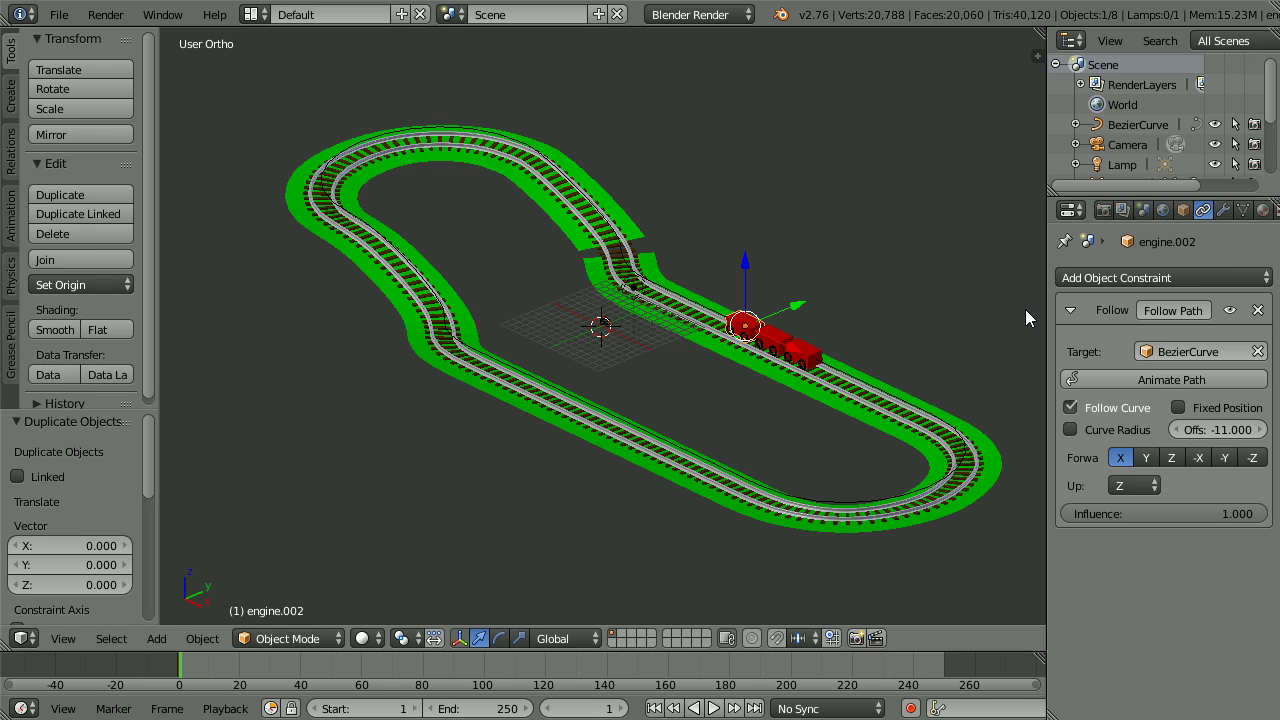
Step: Duplicate again in place as engine.003 with a Follow Path Offset of -9
key(shift+d)
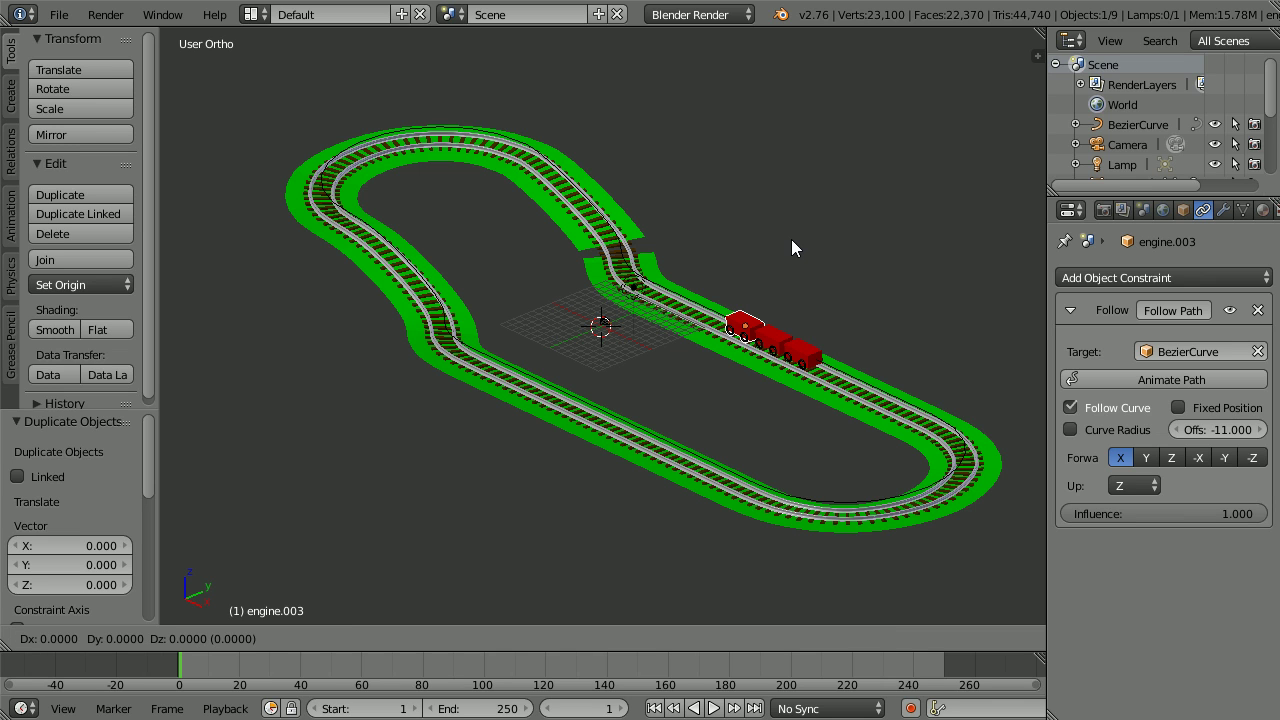
key(Escape)
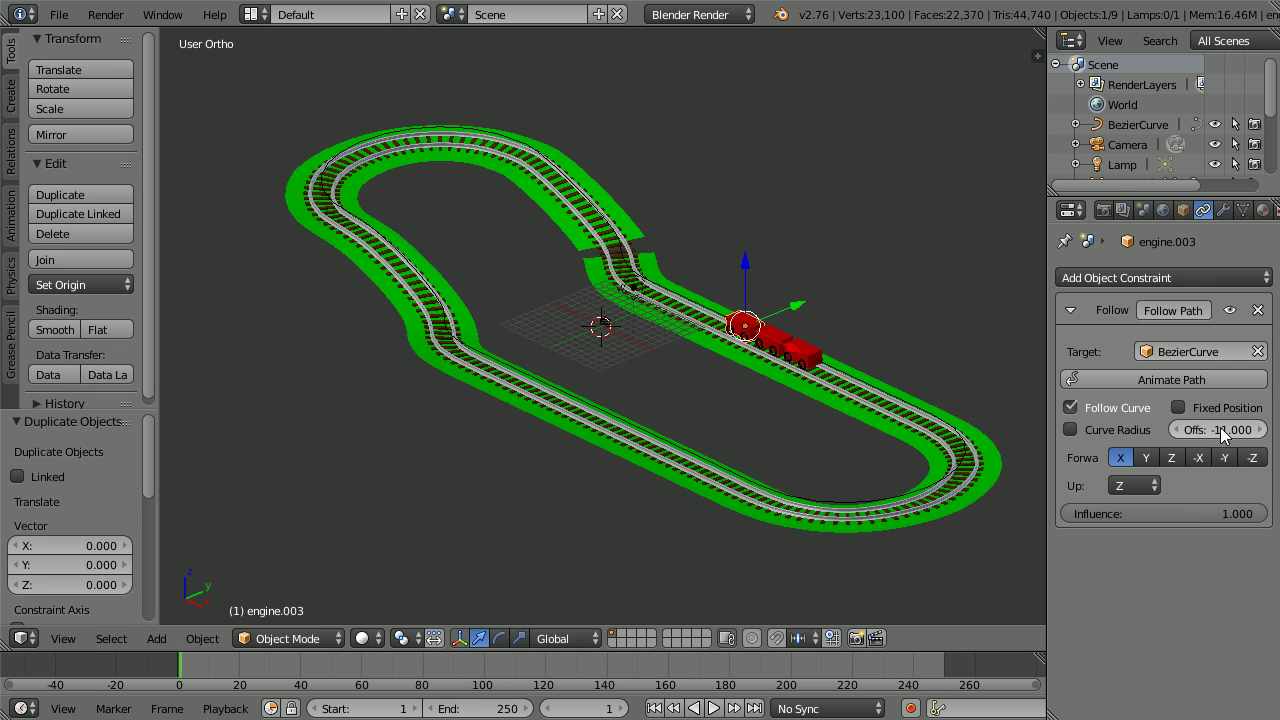
click(1190, 430)
key(BackSpace)
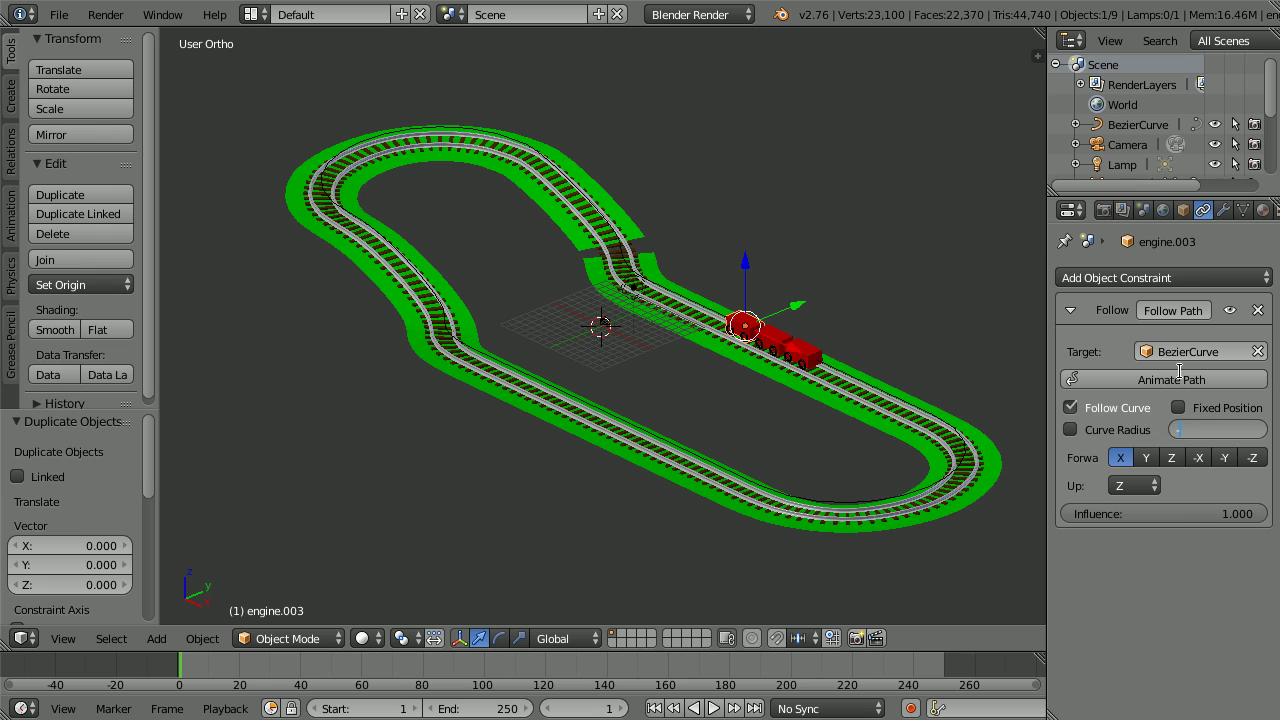
text(-9)
key(Return)
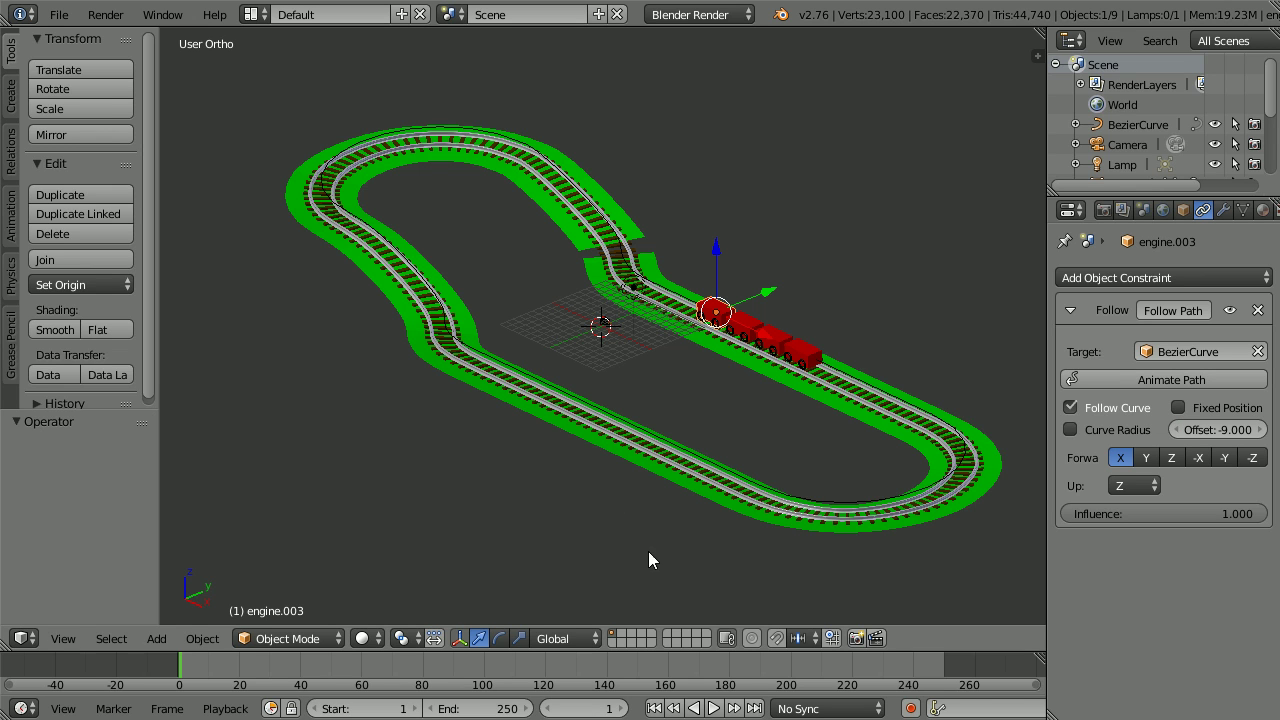
Step: Play the animation to watch the four-car red train circle the oval track
click(713, 708)
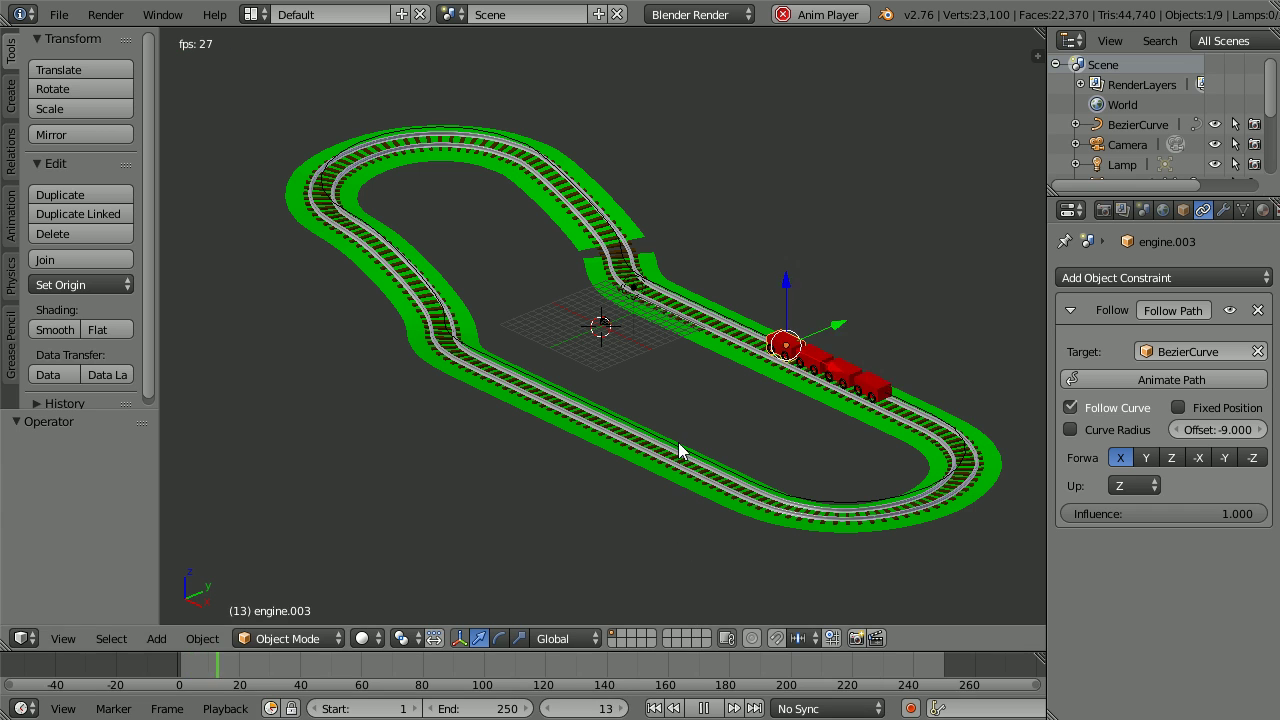